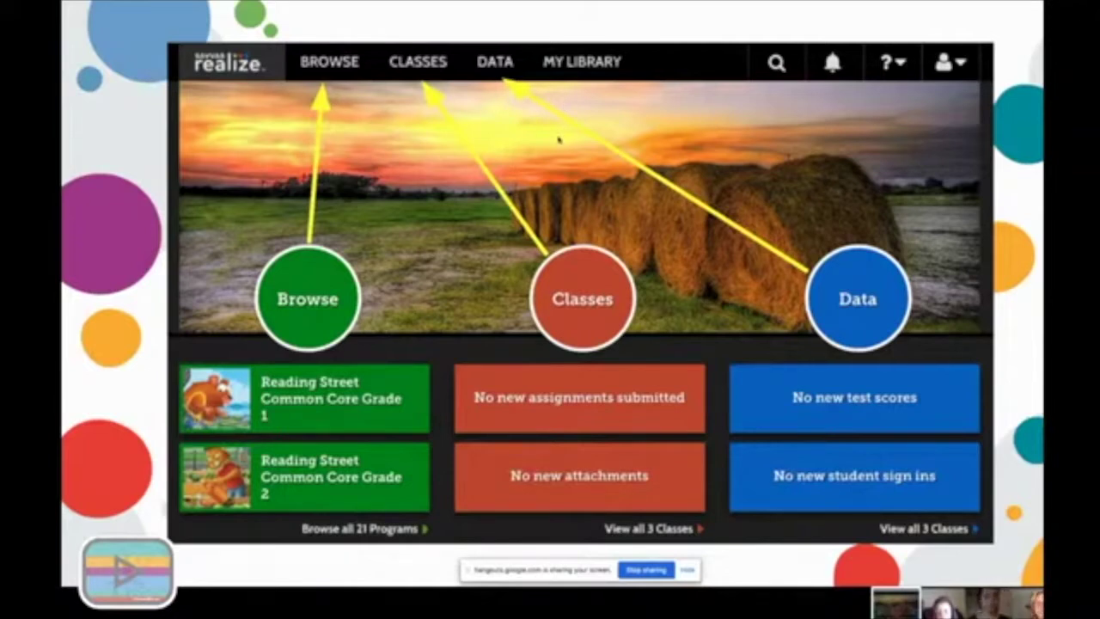
{"action": "key", "text": "Right"}
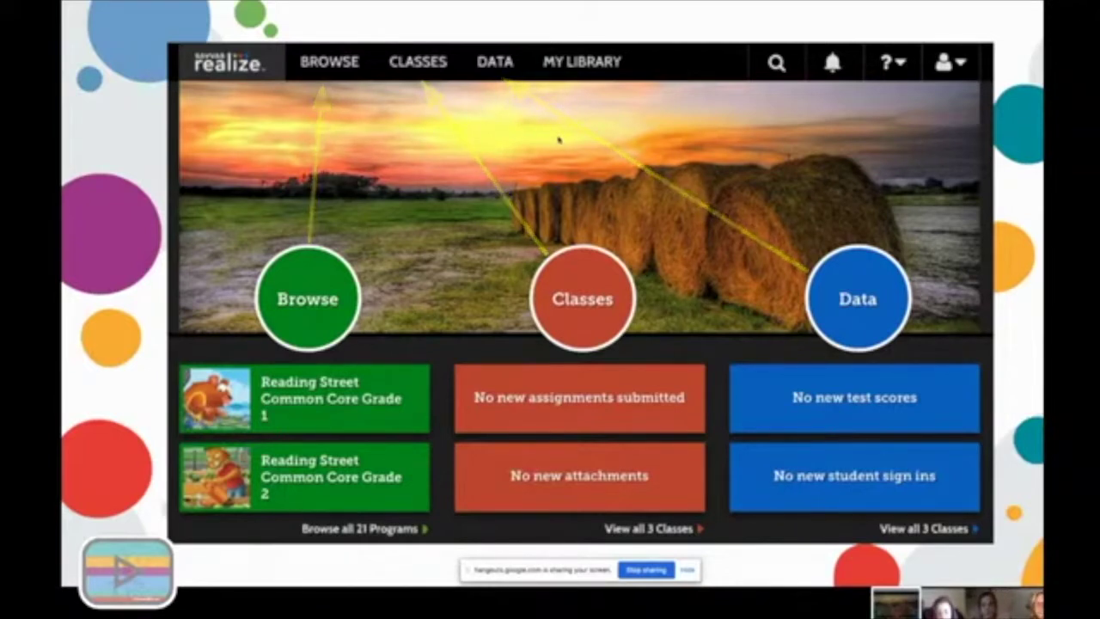
{"action": "key", "text": "Right"}
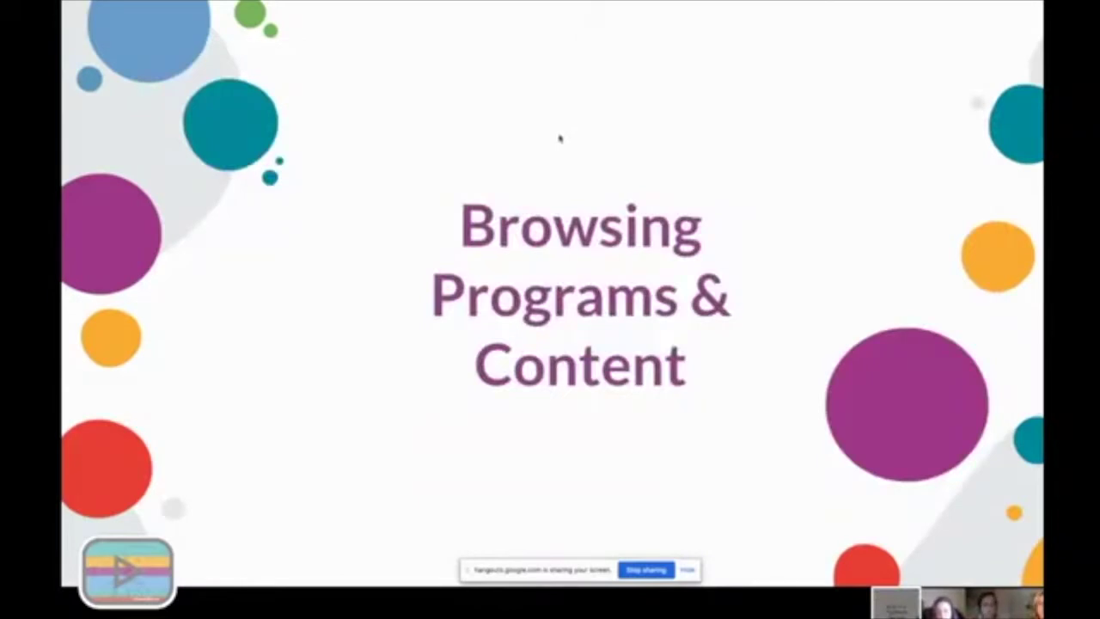
{"action": "key", "text": "Right"}
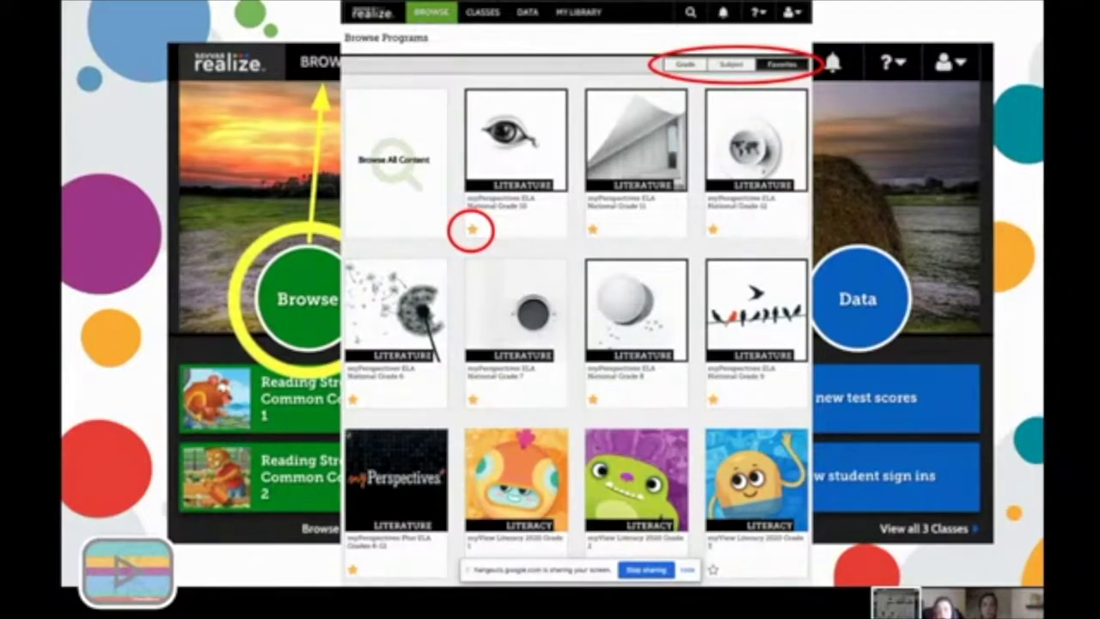
{"action": "left_click", "coordinate": [420, 470]}
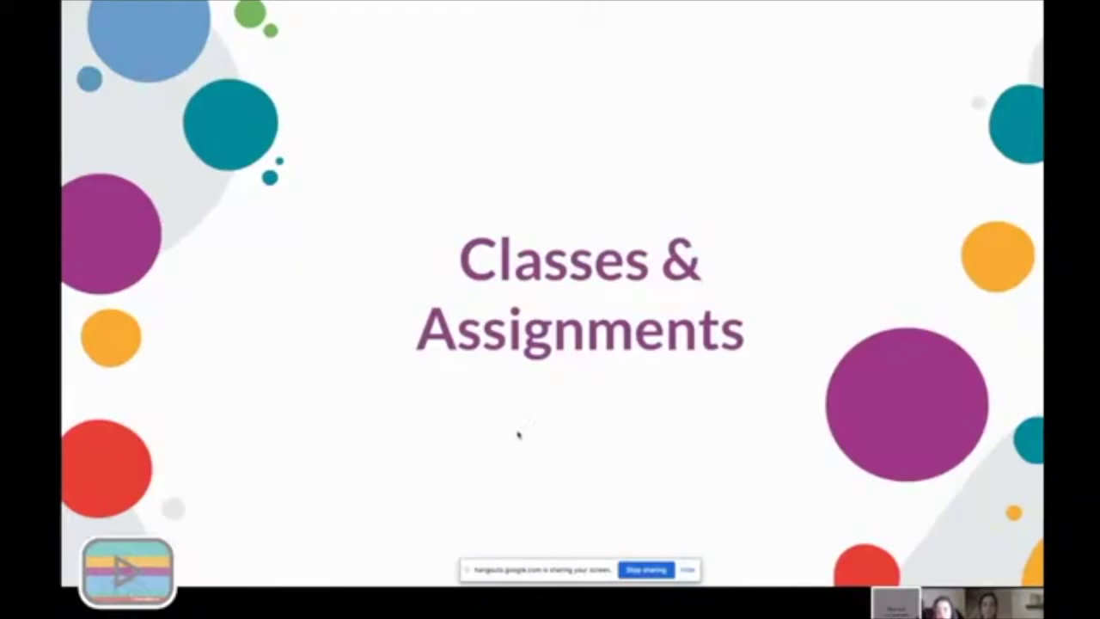
{"action": "left_click", "coordinate": [518, 435]}
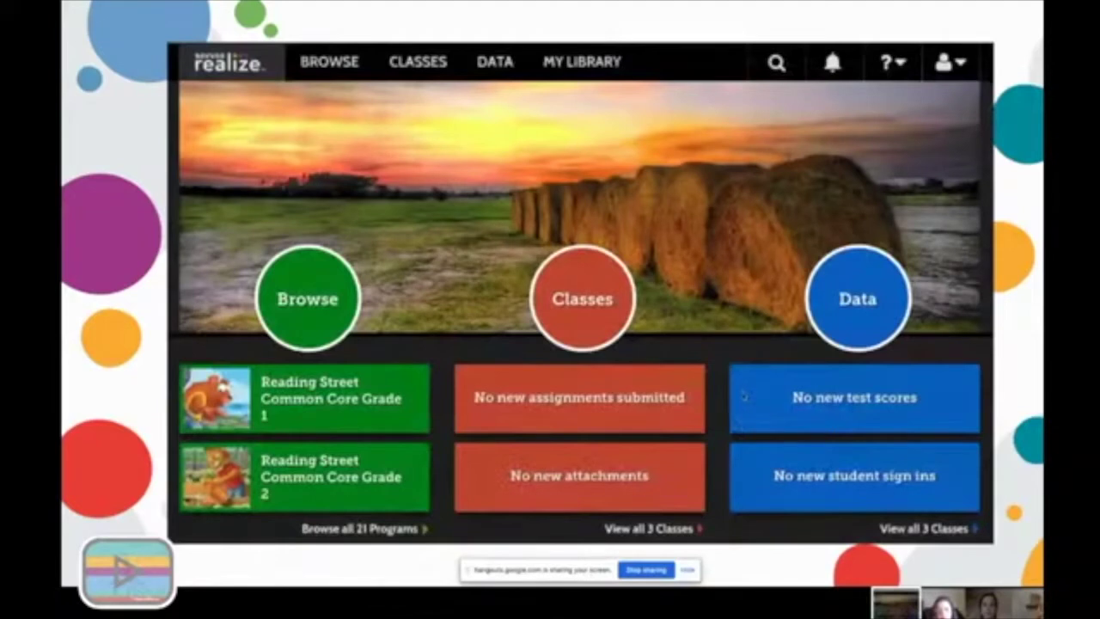
{"action": "left_click", "coordinate": [744, 397]}
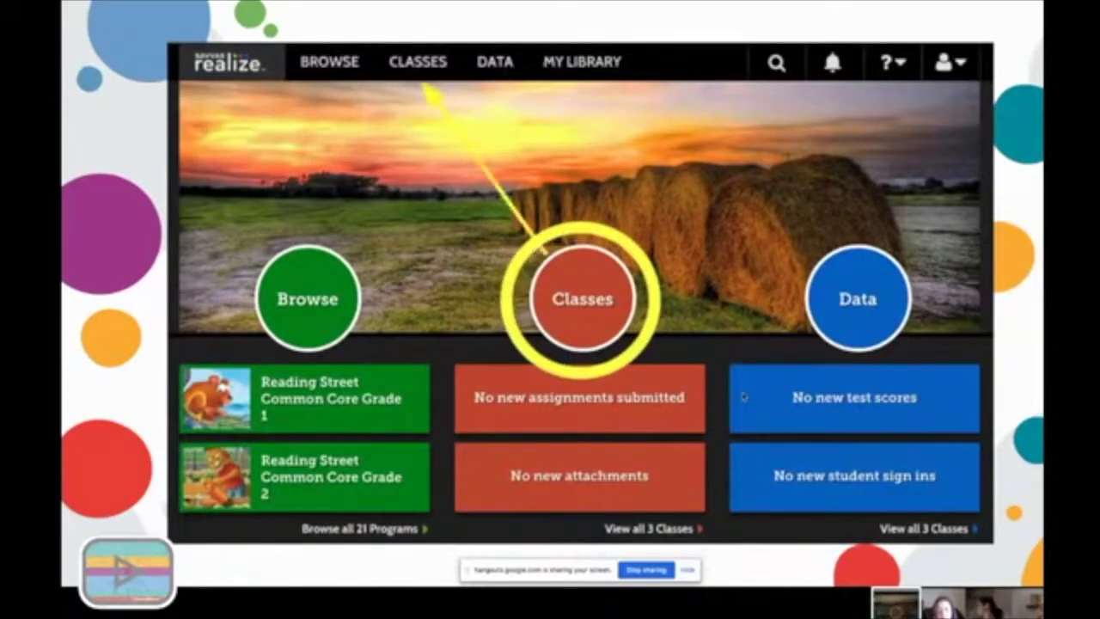
{"action": "left_click", "coordinate": [744, 396]}
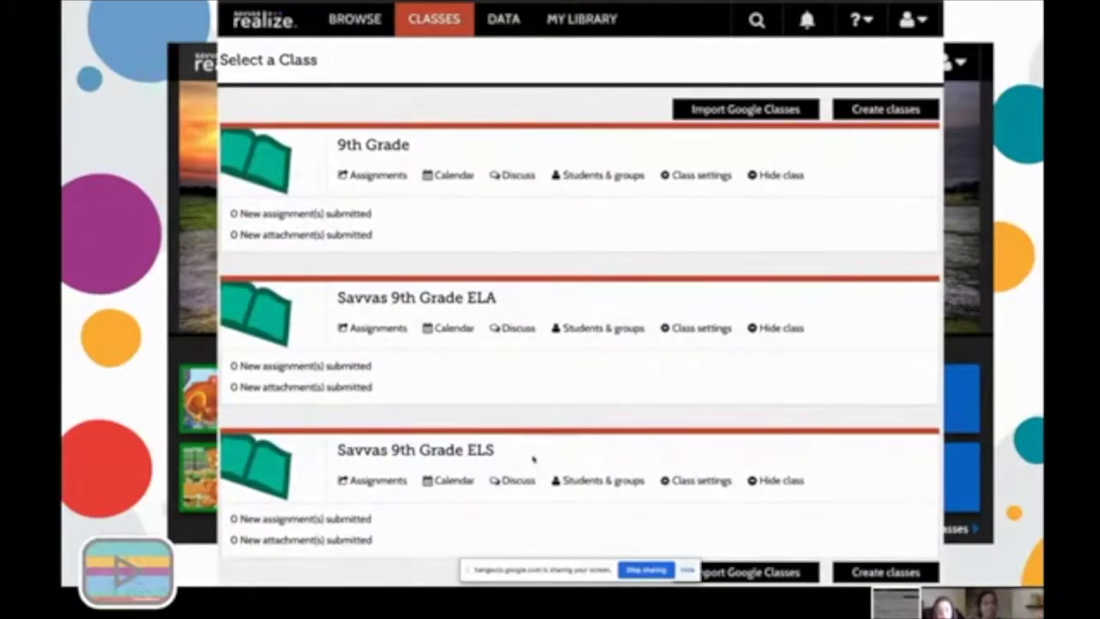
{"action": "left_click", "coordinate": [564, 389]}
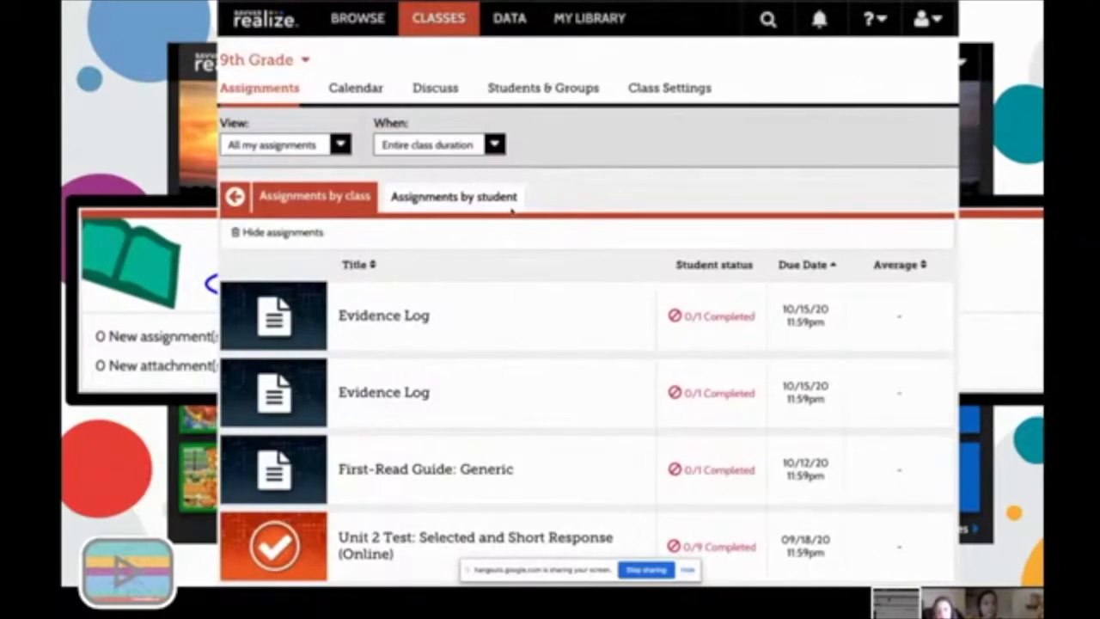
{"action": "left_click", "coordinate": [334, 228]}
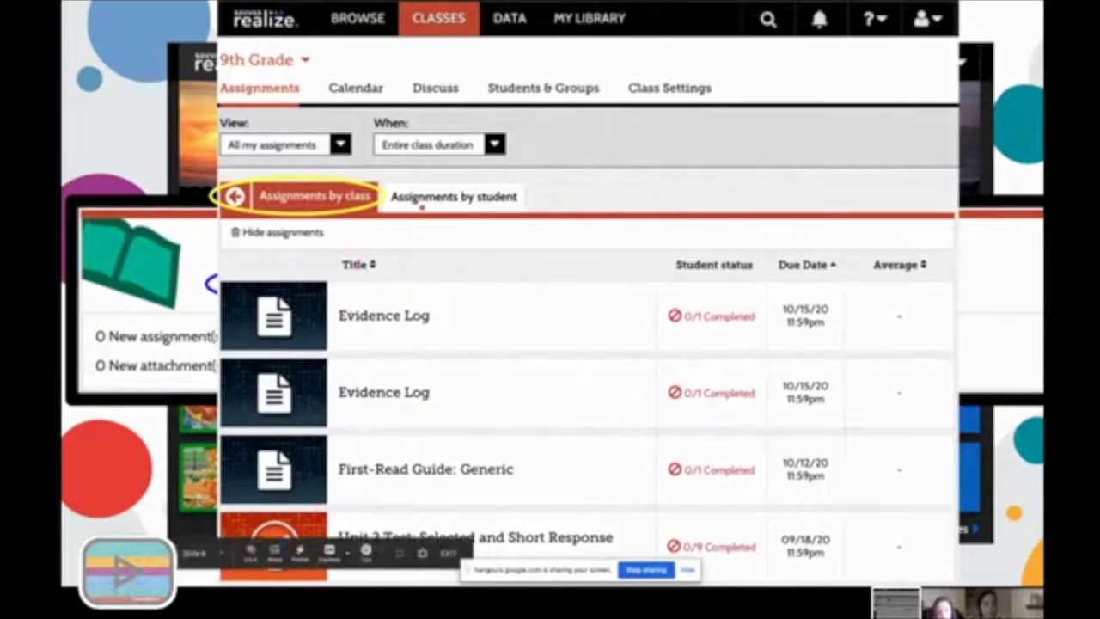
{"action": "key", "text": "Right"}
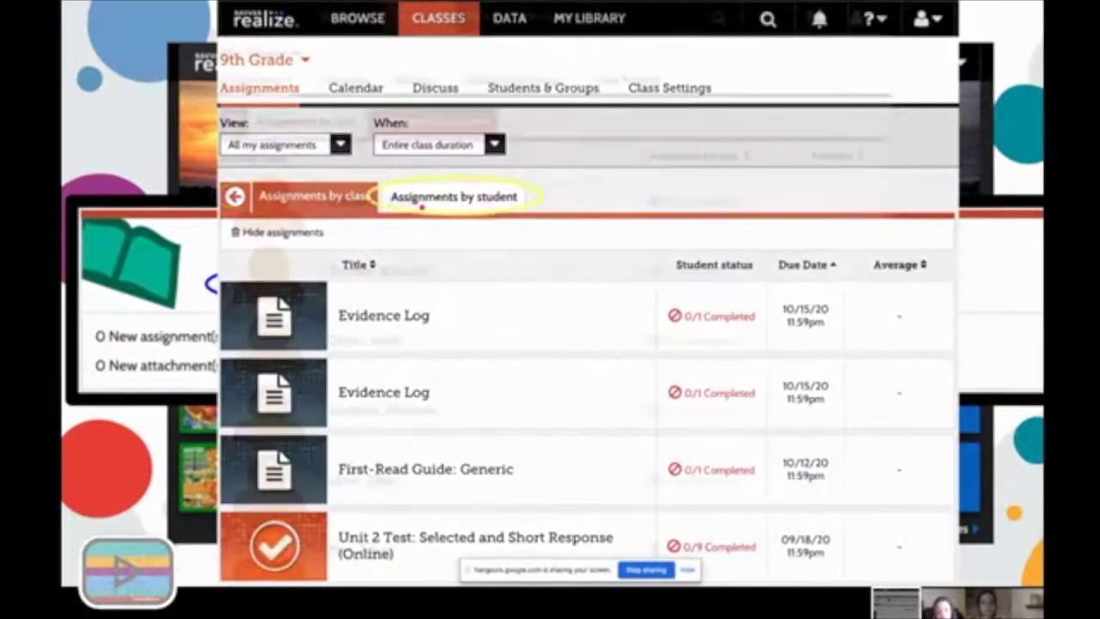
{"action": "key", "text": "Left"}
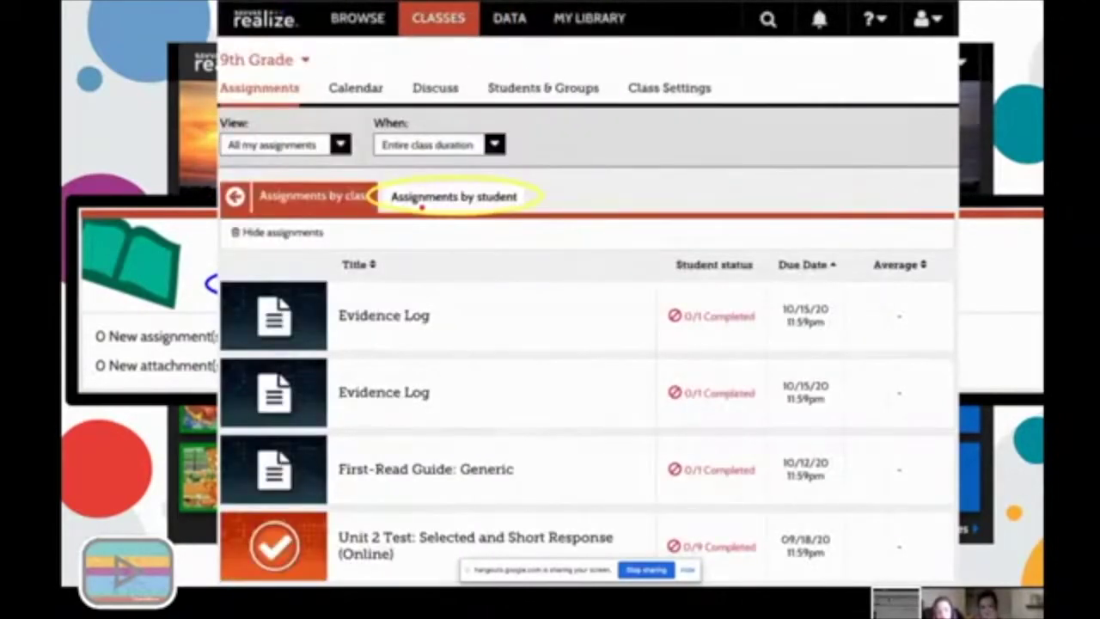
{"action": "key", "text": "Right"}
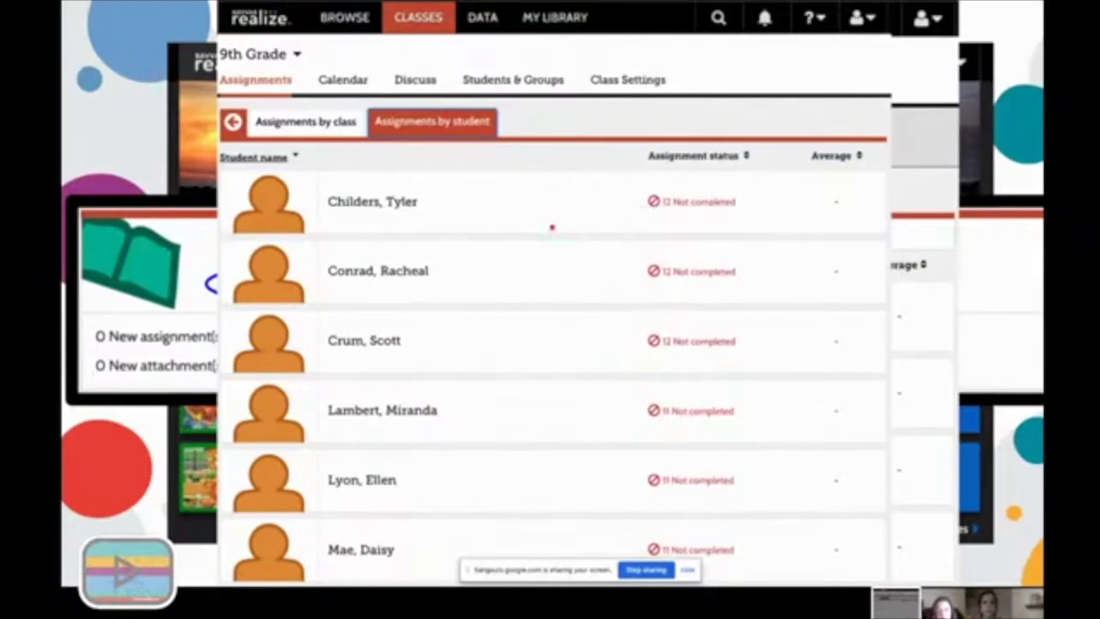
{"action": "key", "text": "Right"}
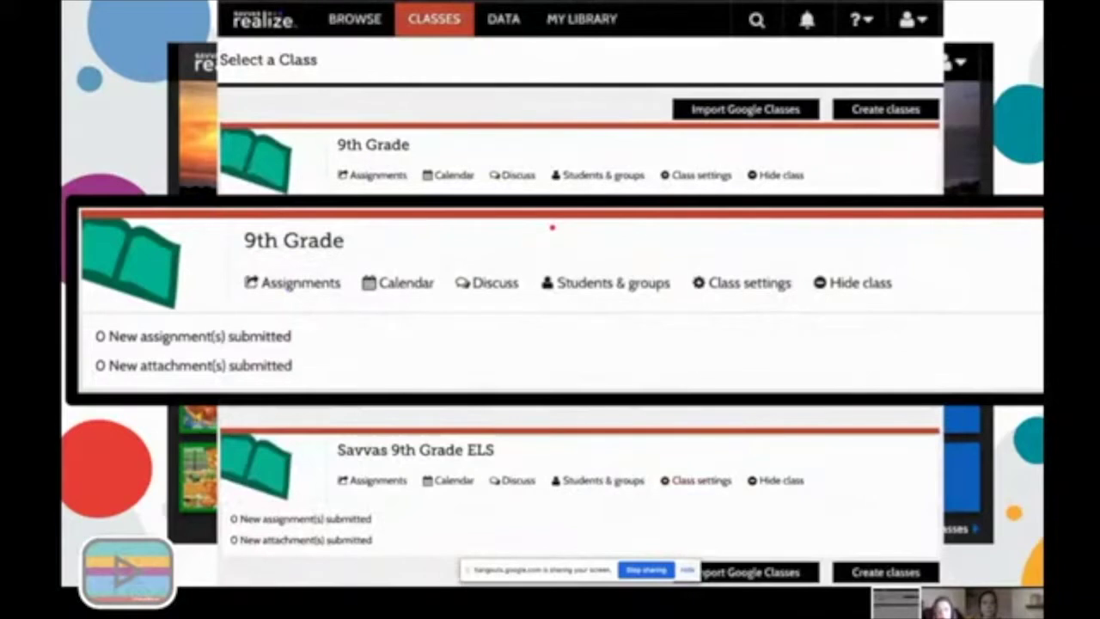
{"action": "key", "text": "Right"}
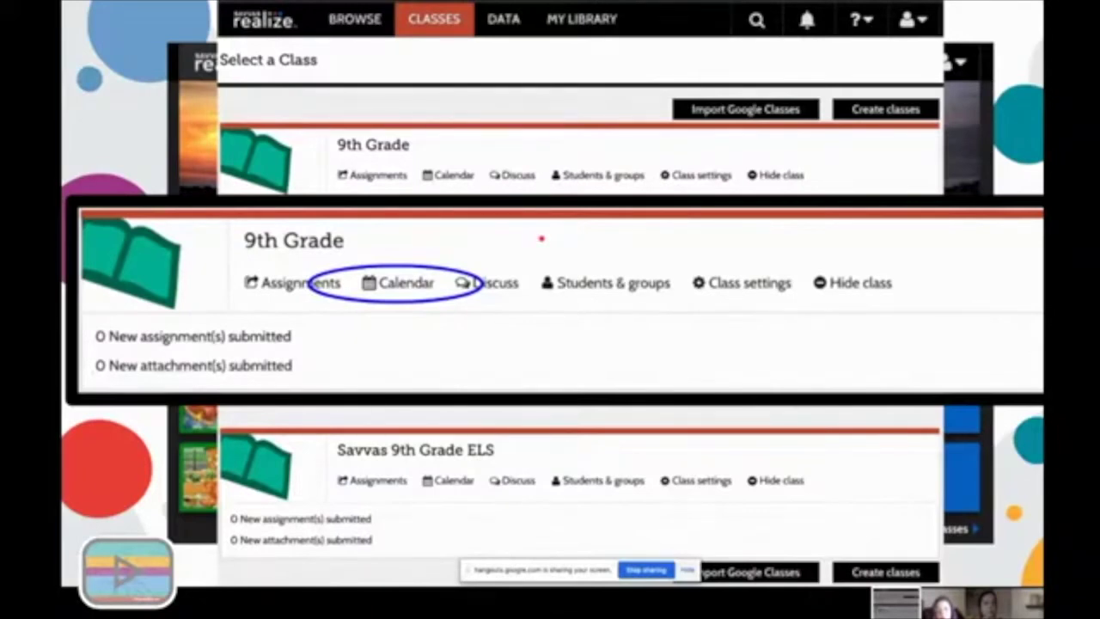
{"action": "key", "text": "Right"}
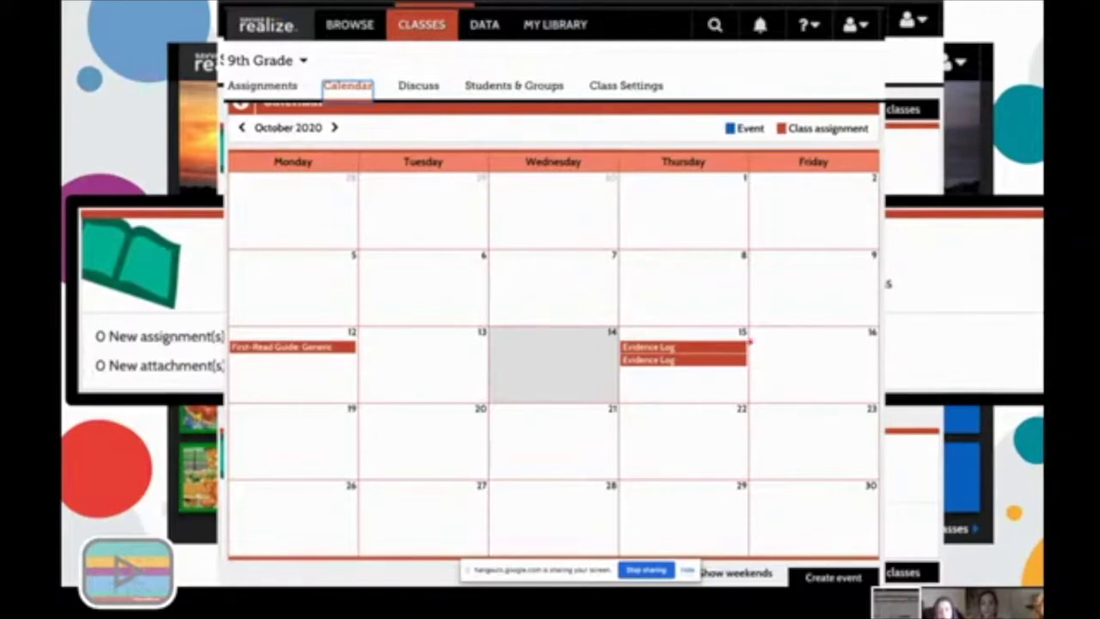
{"action": "key", "text": "Right"}
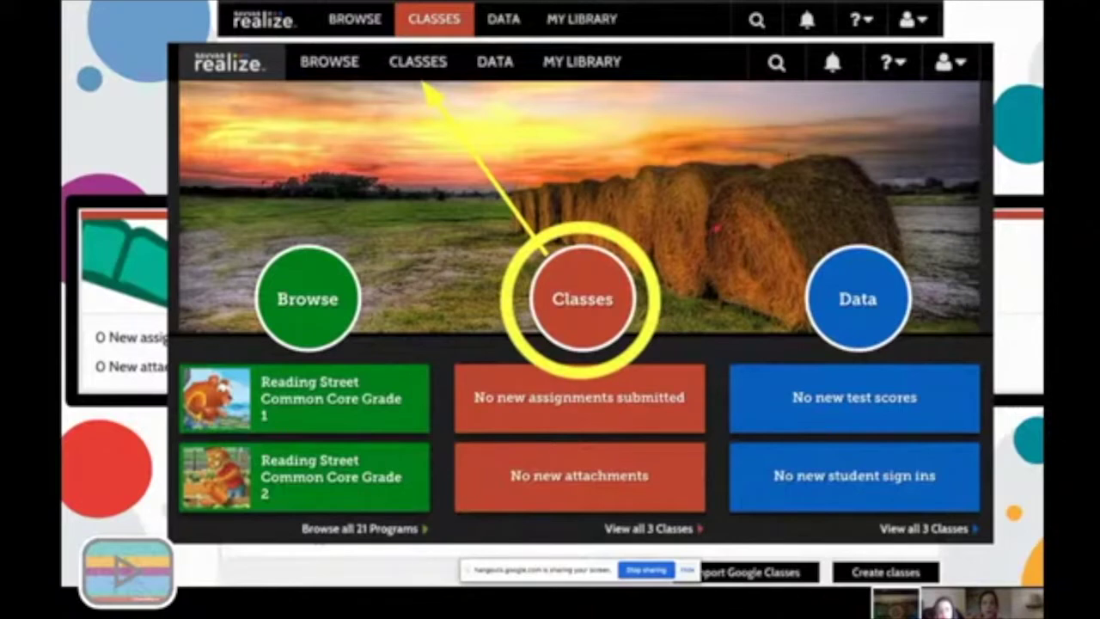
{"action": "key", "text": "Right"}
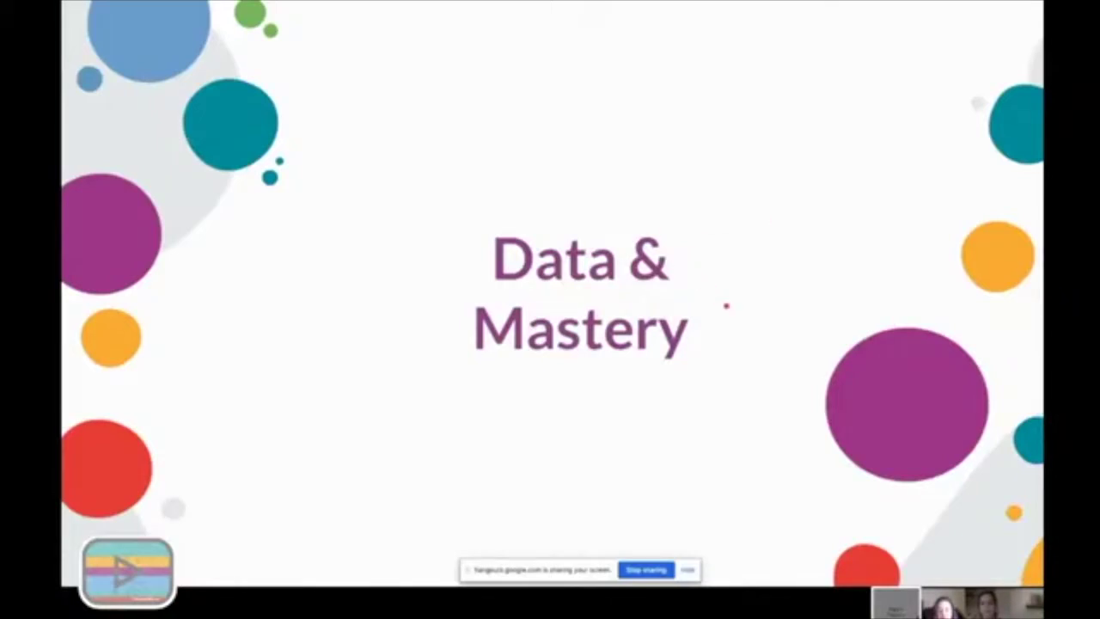
{"action": "key", "text": "Right"}
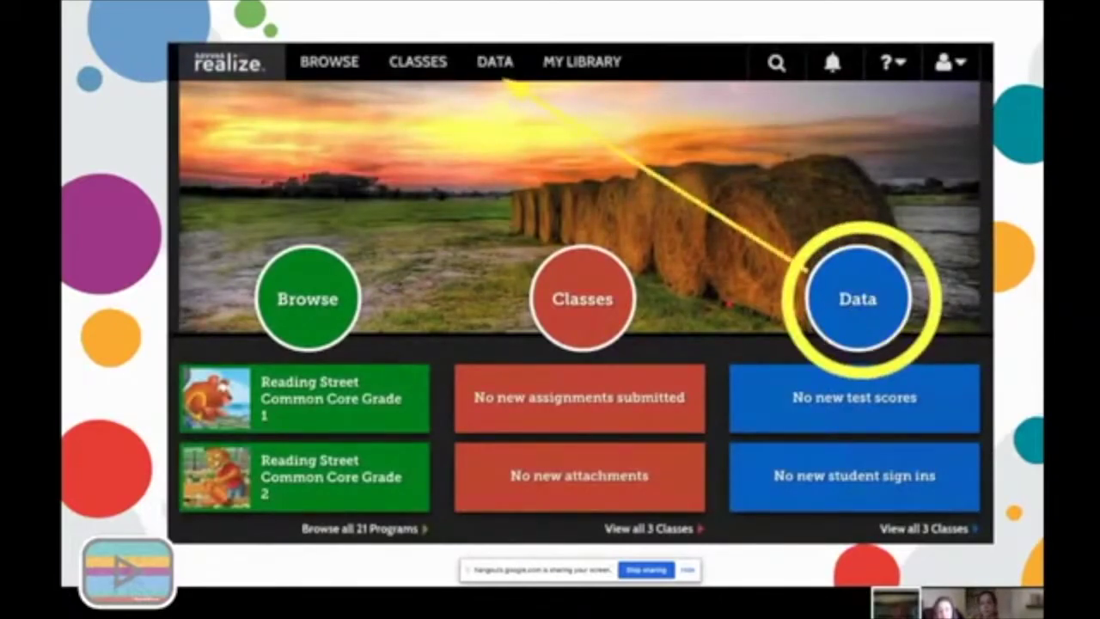
{"action": "key", "text": "Right"}
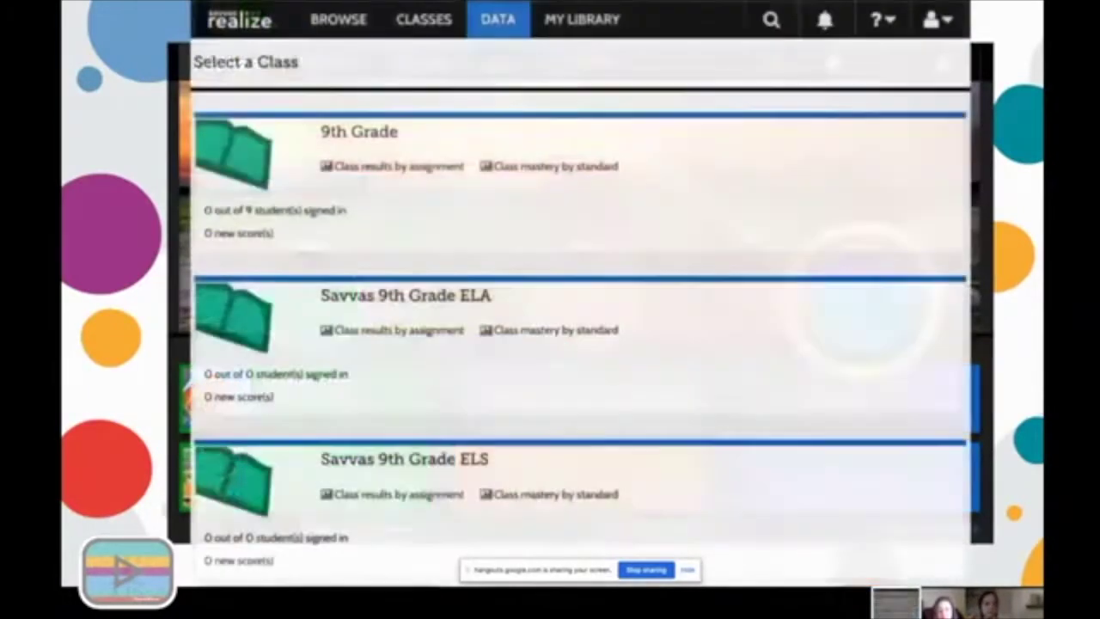
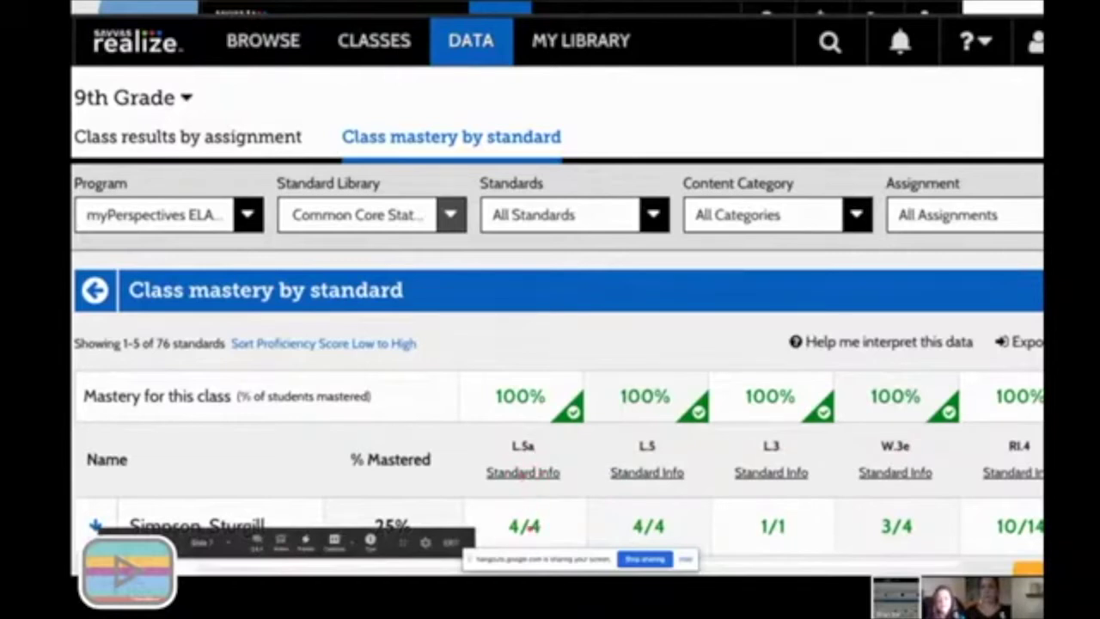
{"action": "mouse_move", "coordinate": [526, 514]}
{"action": "left_mouse_down"}
{"action": "mouse_move", "coordinate": [506, 538]}
{"action": "mouse_move", "coordinate": [526, 509]}
{"action": "left_mouse_up"}
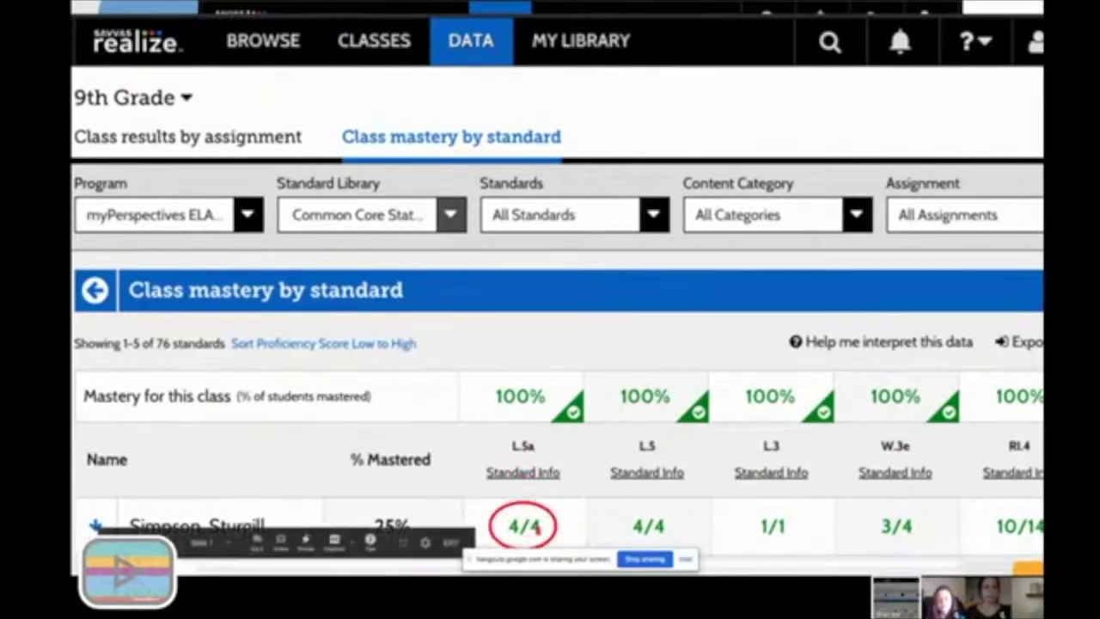
{"action": "key", "text": "Right"}
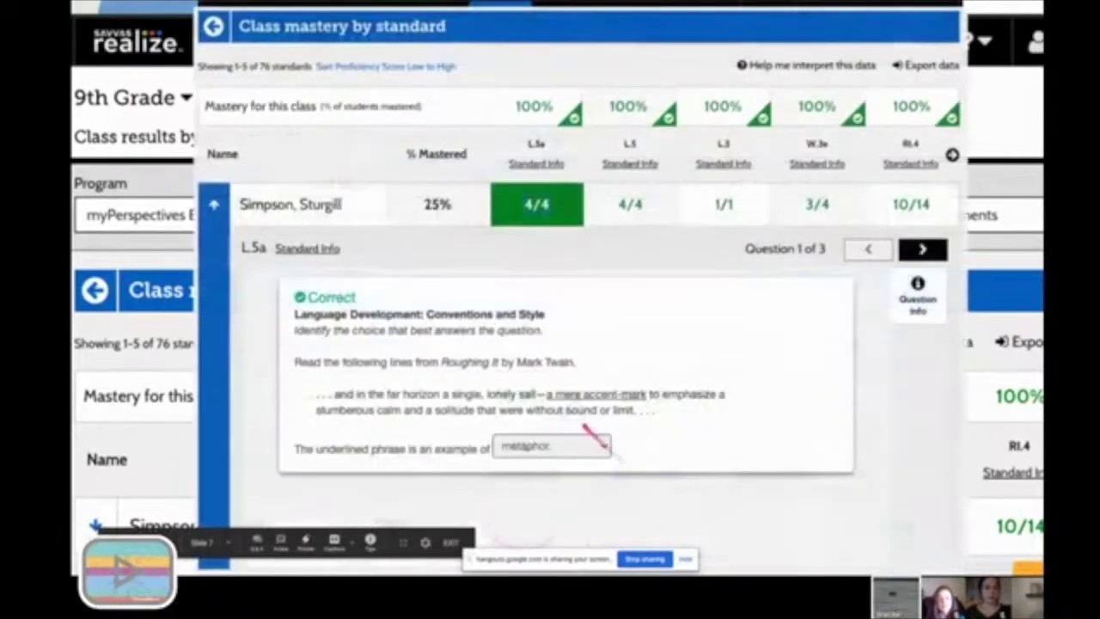
{"action": "left_click_drag", "start_coordinate": [687, 277], "coordinate": [544, 302]}
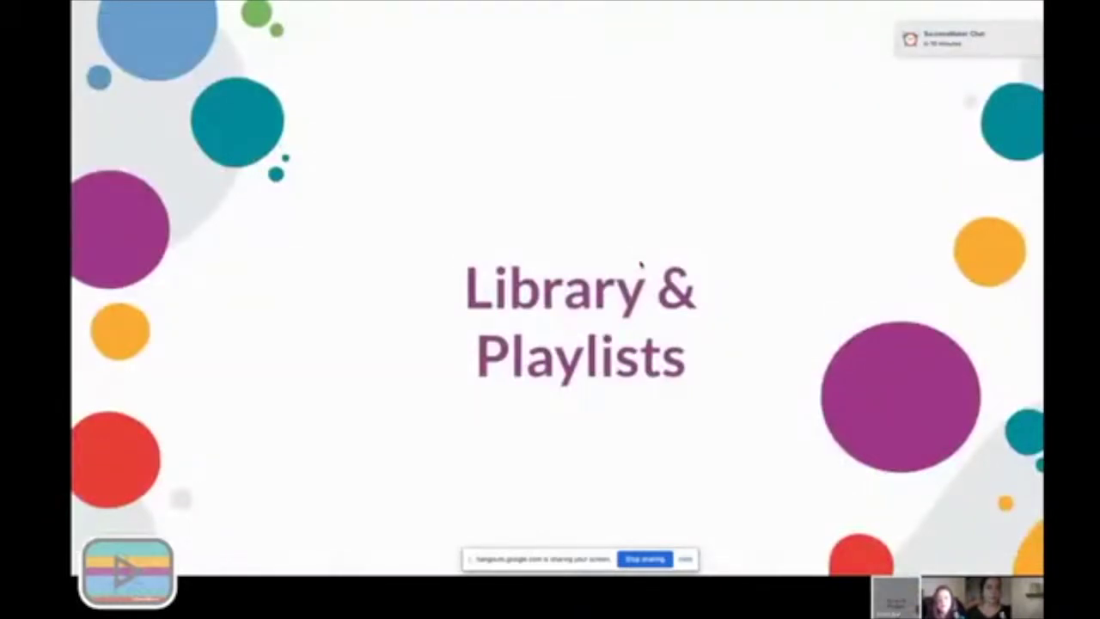
{"action": "key", "text": "Right"}
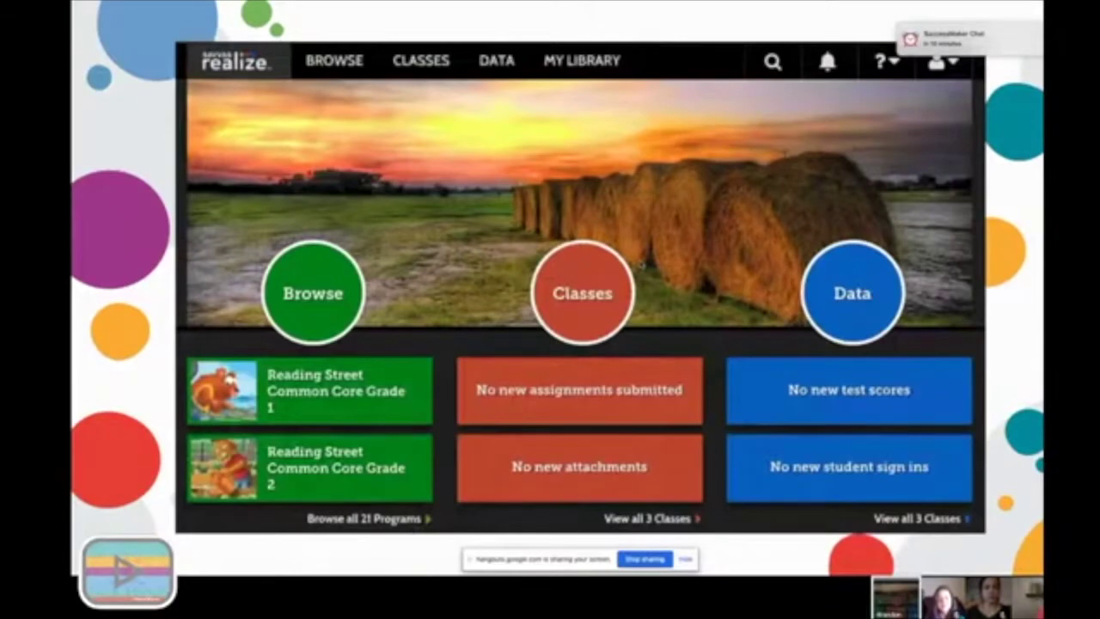
{"action": "key", "text": "Right"}
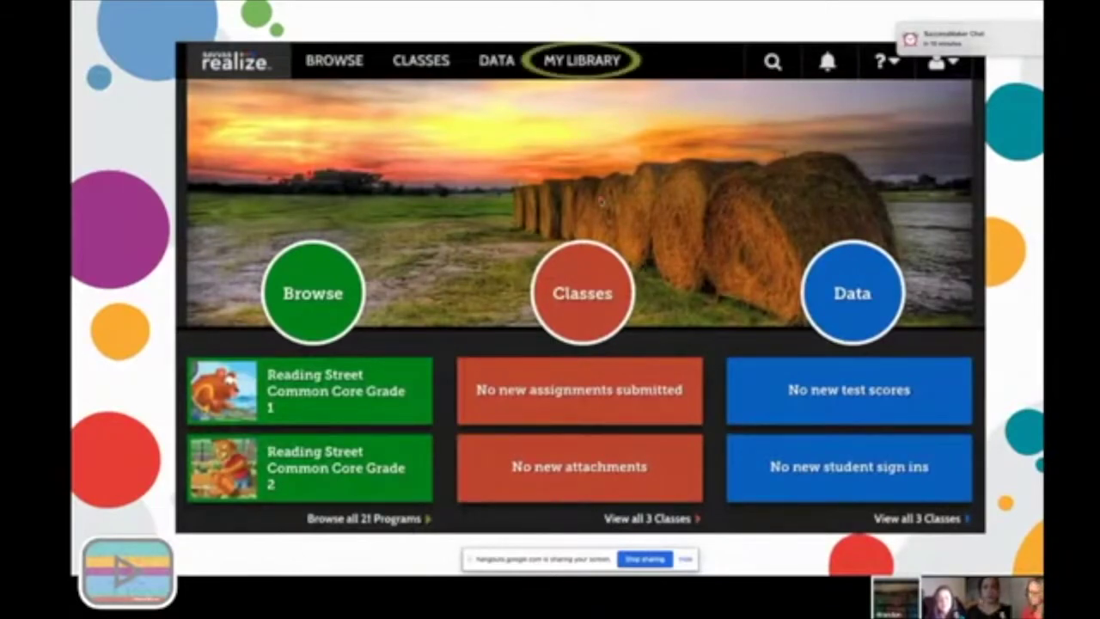
{"action": "key", "text": "Right"}
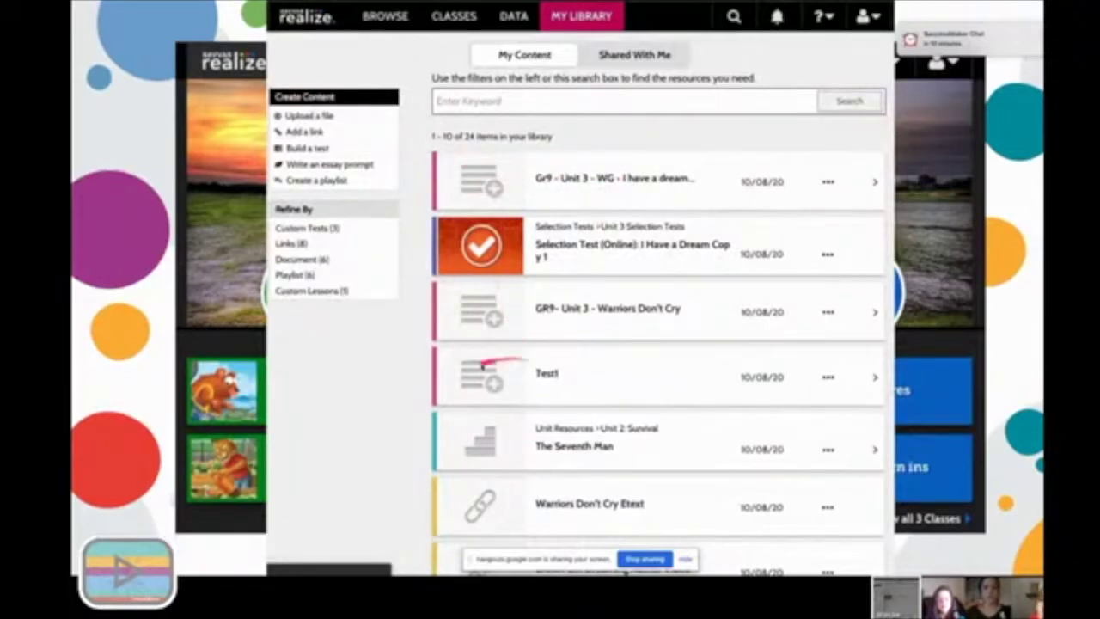
{"action": "key", "text": "Right"}
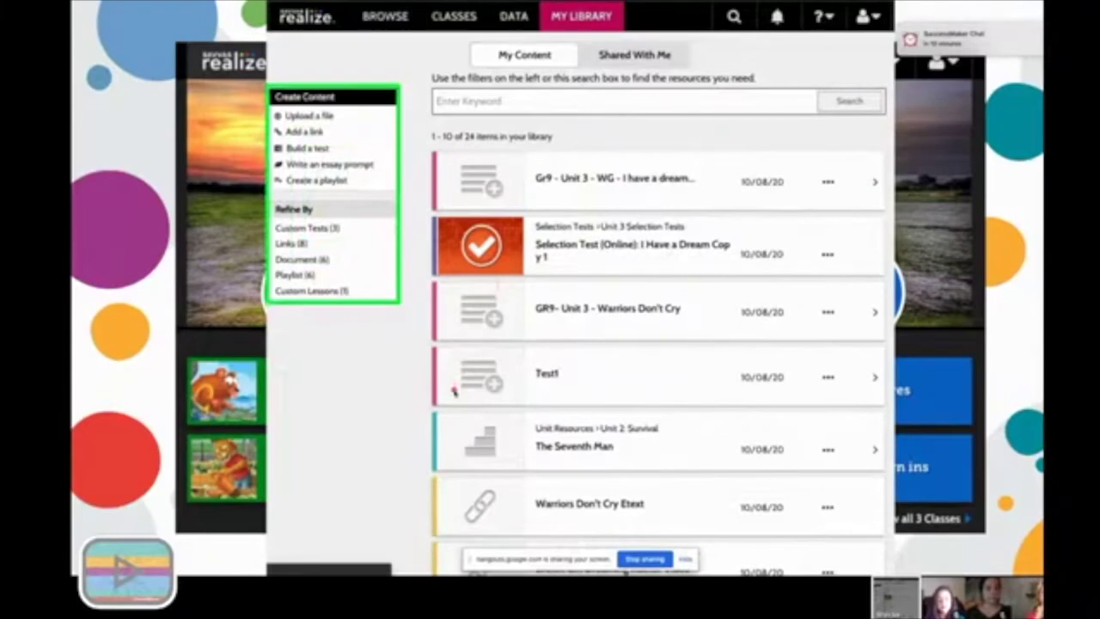
{"action": "key", "text": "Right"}
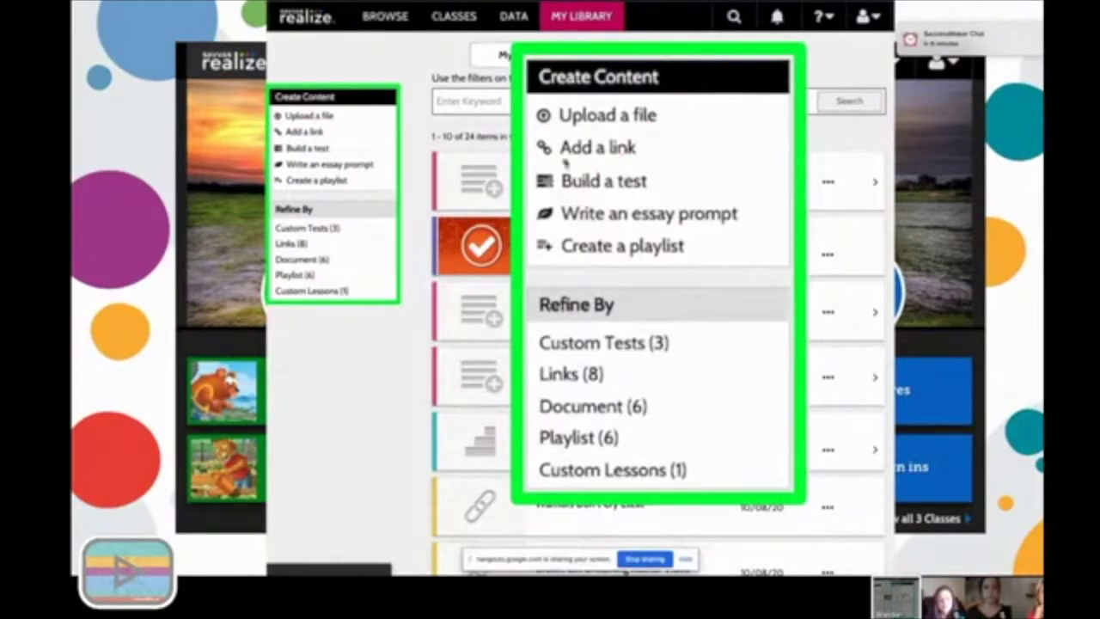
{"action": "left_click_drag", "start_coordinate": [602, 194], "coordinate": [645, 193]}
{"action": "left_click_drag", "start_coordinate": [700, 224], "coordinate": [735, 222]}
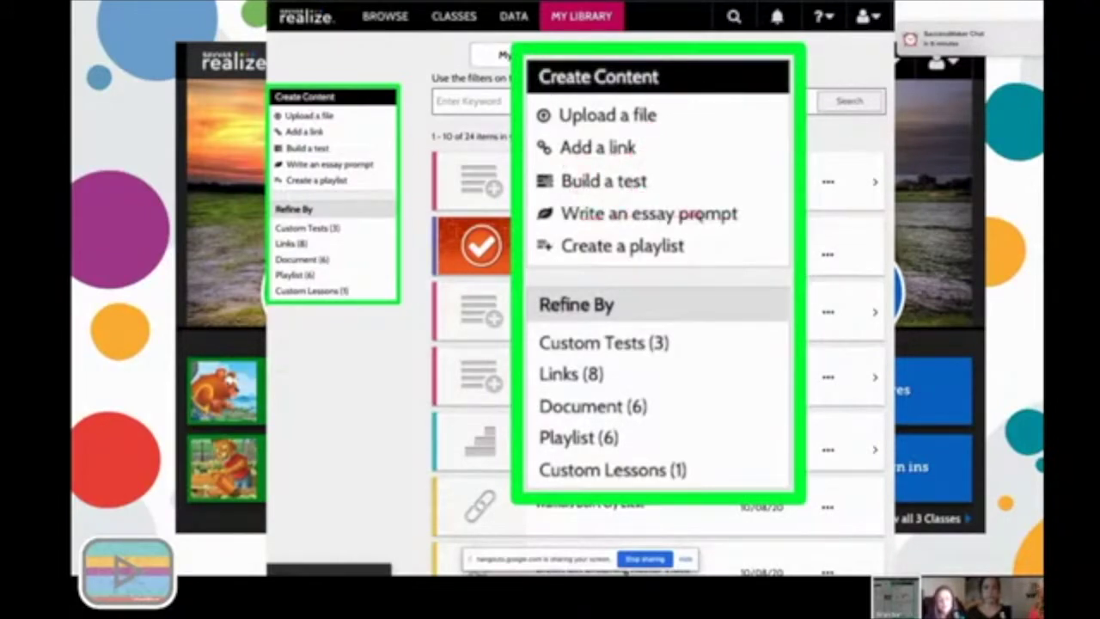
{"action": "left_click_drag", "start_coordinate": [623, 246], "coordinate": [672, 251]}
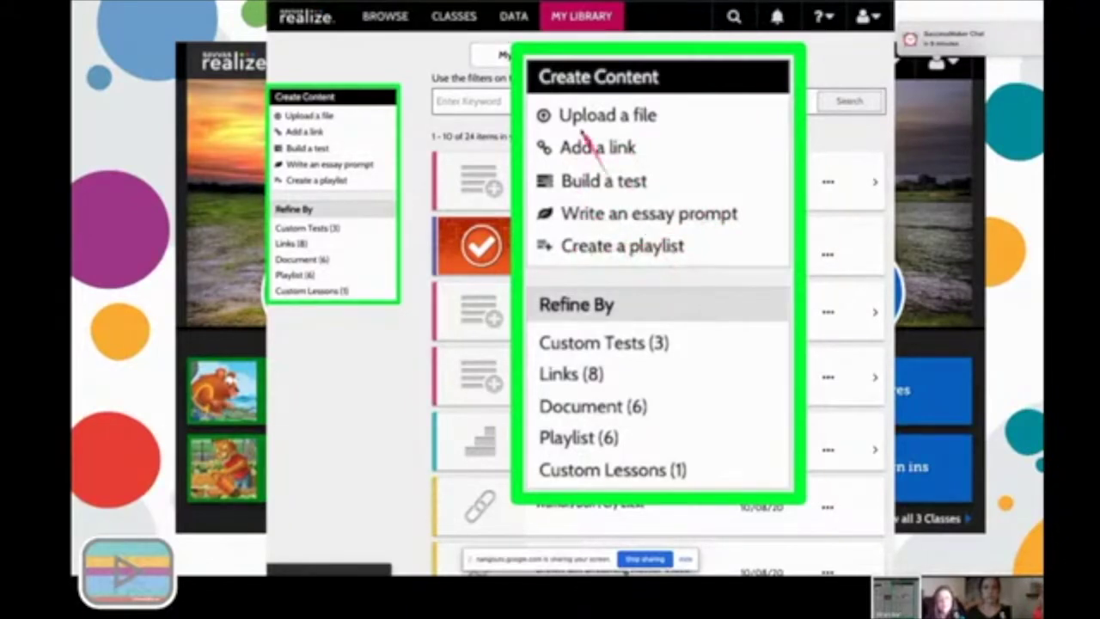
{"action": "left_click_drag", "start_coordinate": [666, 161], "coordinate": [653, 183]}
{"action": "left_click_drag", "start_coordinate": [585, 168], "coordinate": [555, 198]}
{"action": "mouse_move", "coordinate": [636, 146]}
{"action": "left_mouse_down"}
{"action": "mouse_move", "coordinate": [635, 181]}
{"action": "mouse_move", "coordinate": [564, 222]}
{"action": "mouse_move", "coordinate": [571, 248]}
{"action": "left_mouse_up"}
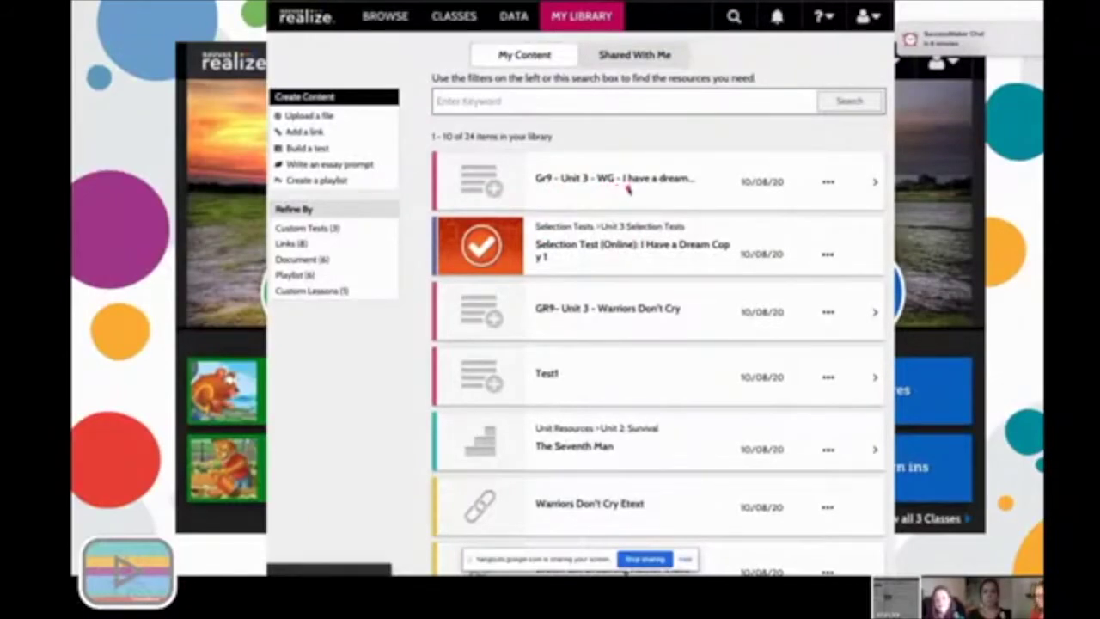
{"action": "left_click", "coordinate": [536, 184]}
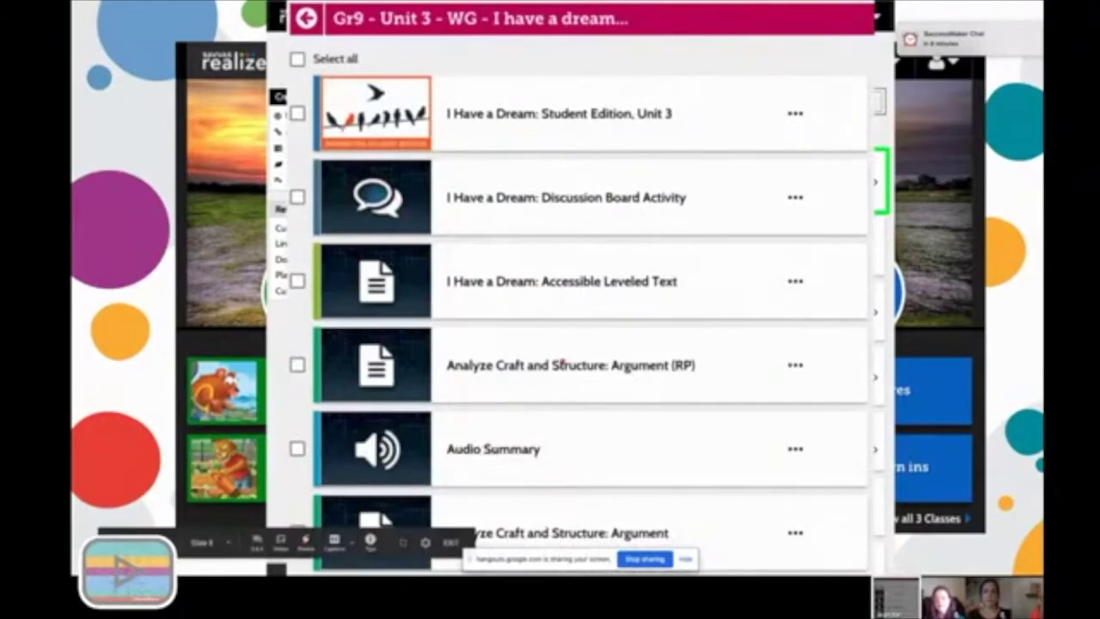
{"action": "key", "text": "Right"}
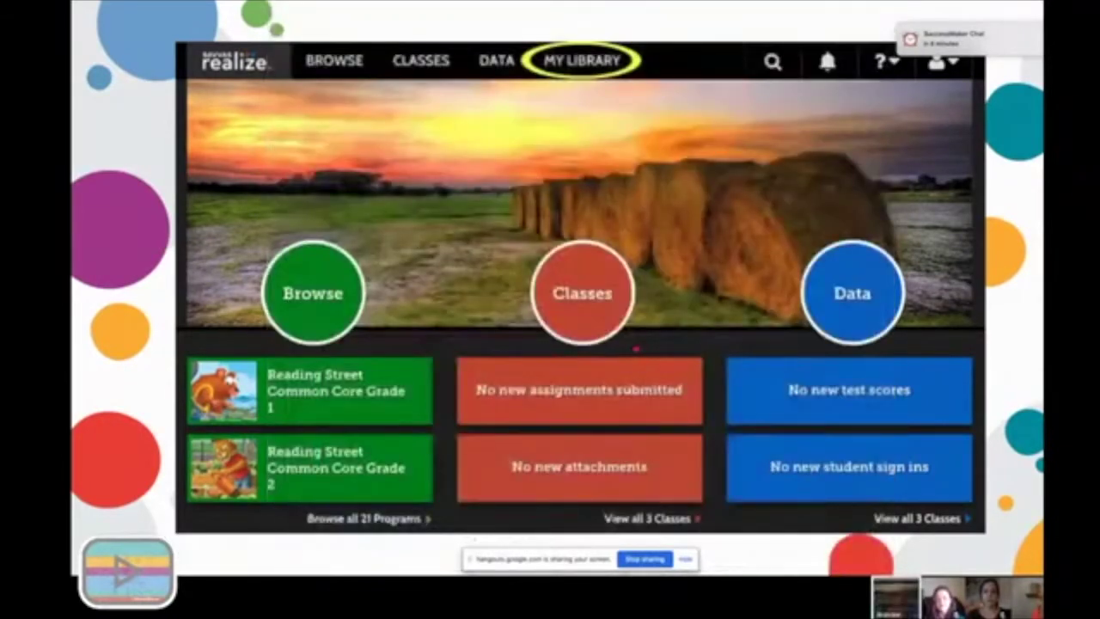
{"action": "key", "text": "Right"}
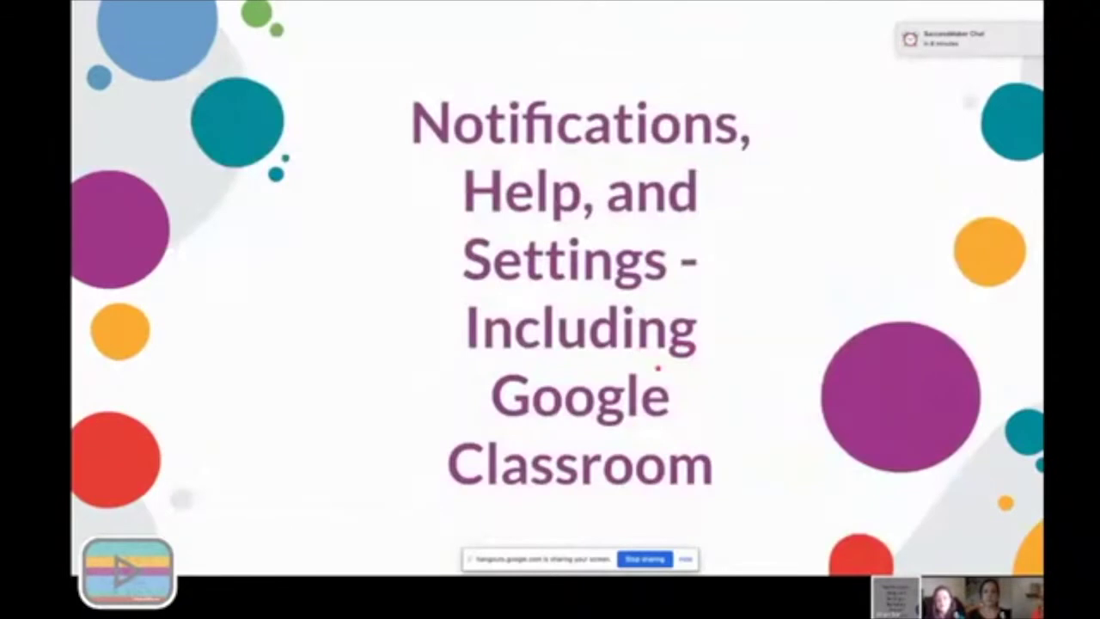
{"action": "key", "text": "Right"}
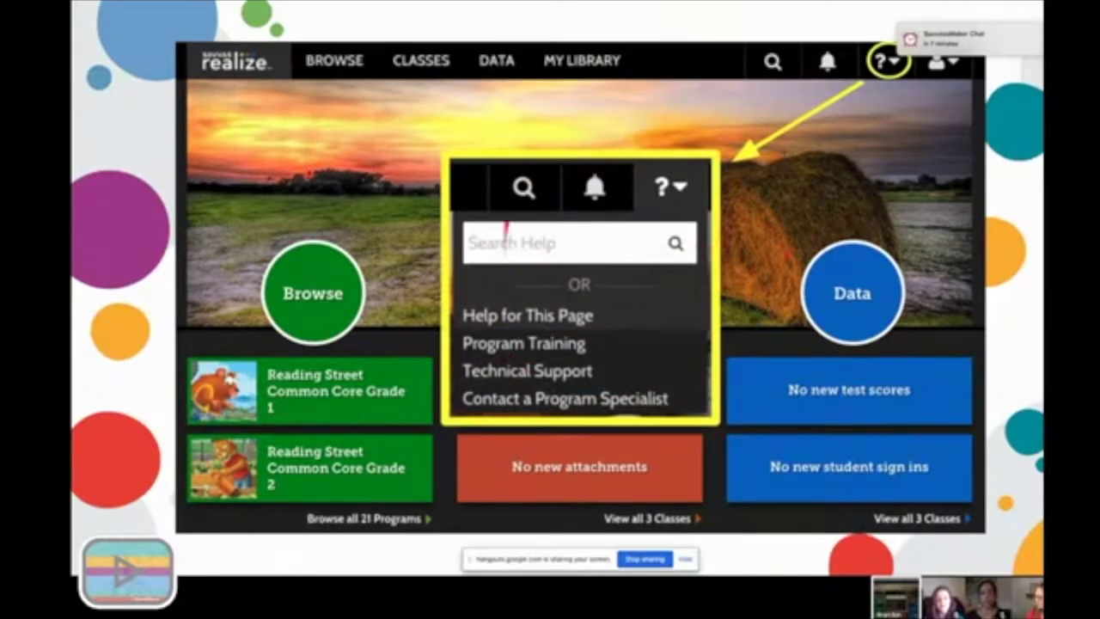
{"action": "left_click_drag", "start_coordinate": [513, 353], "coordinate": [616, 348]}
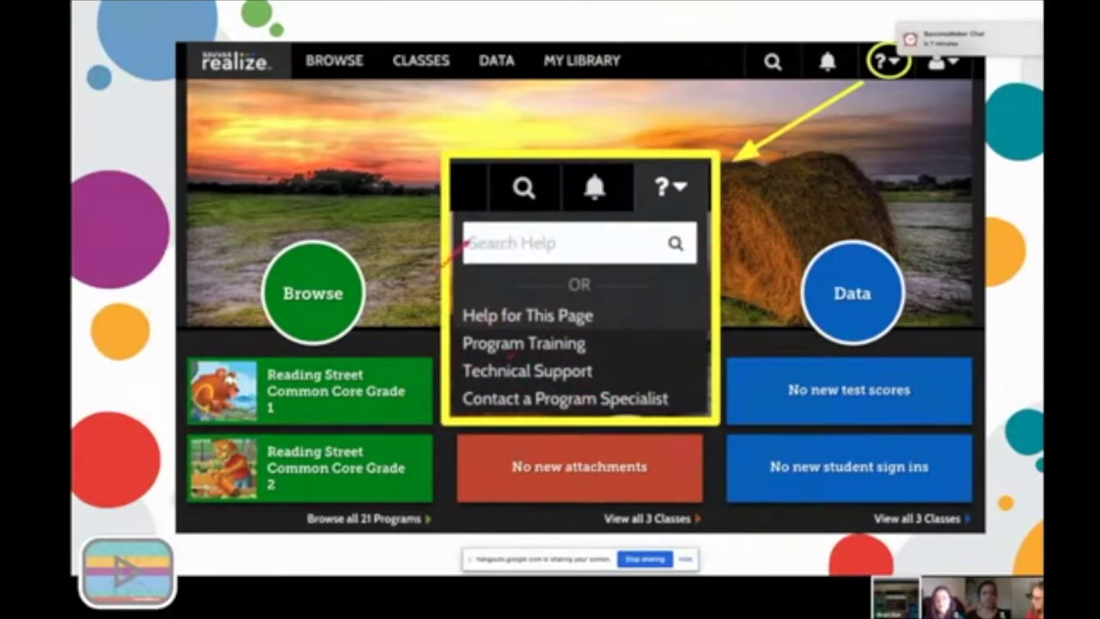
{"action": "left_click_drag", "start_coordinate": [513, 248], "coordinate": [579, 248]}
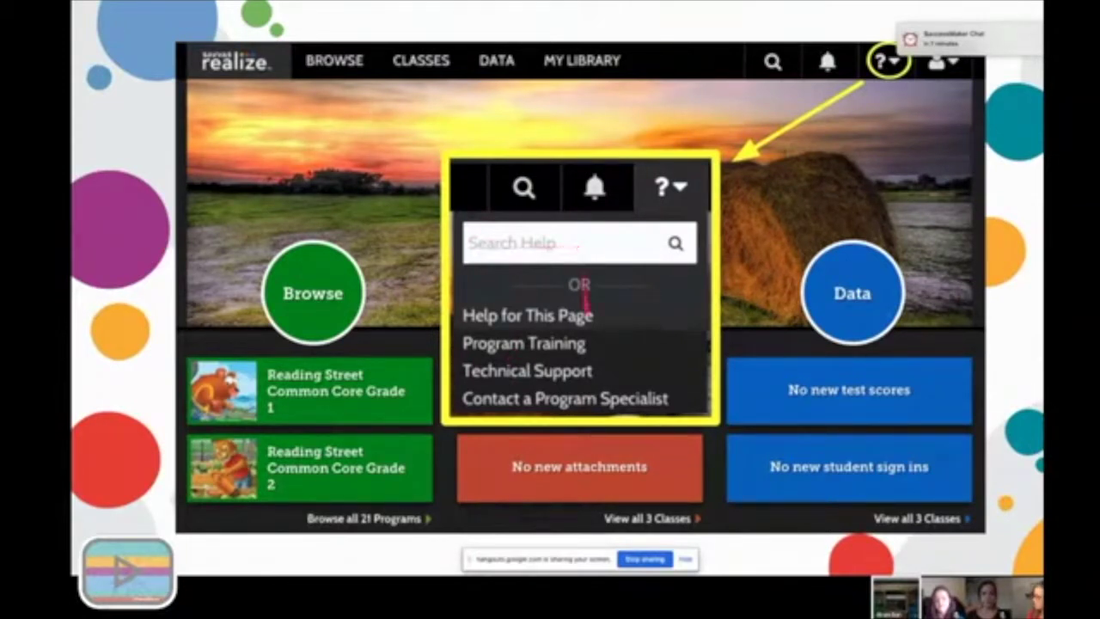
{"action": "mouse_move", "coordinate": [602, 332]}
{"action": "left_mouse_down"}
{"action": "mouse_move", "coordinate": [612, 344]}
{"action": "mouse_move", "coordinate": [496, 361]}
{"action": "left_mouse_up"}
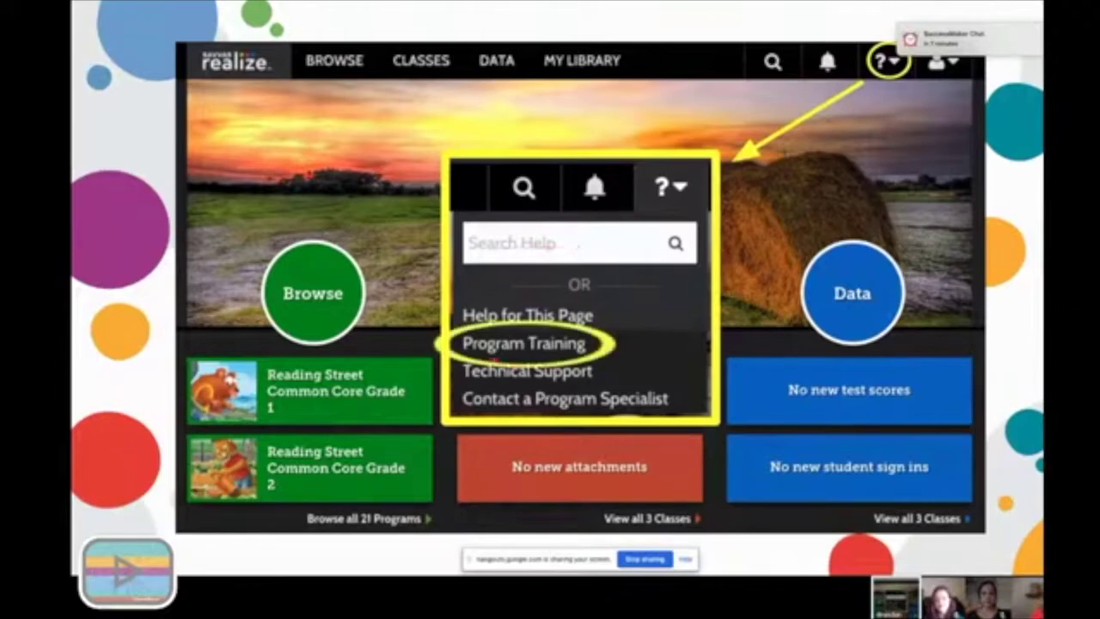
{"action": "key", "text": "Right"}
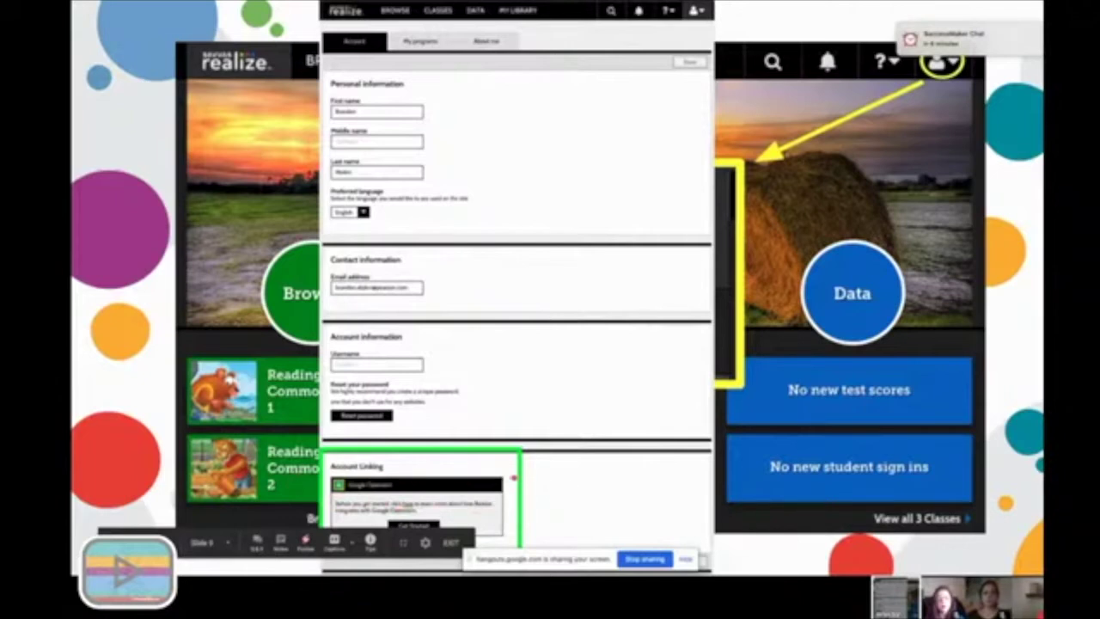
{"action": "key", "text": "Right"}
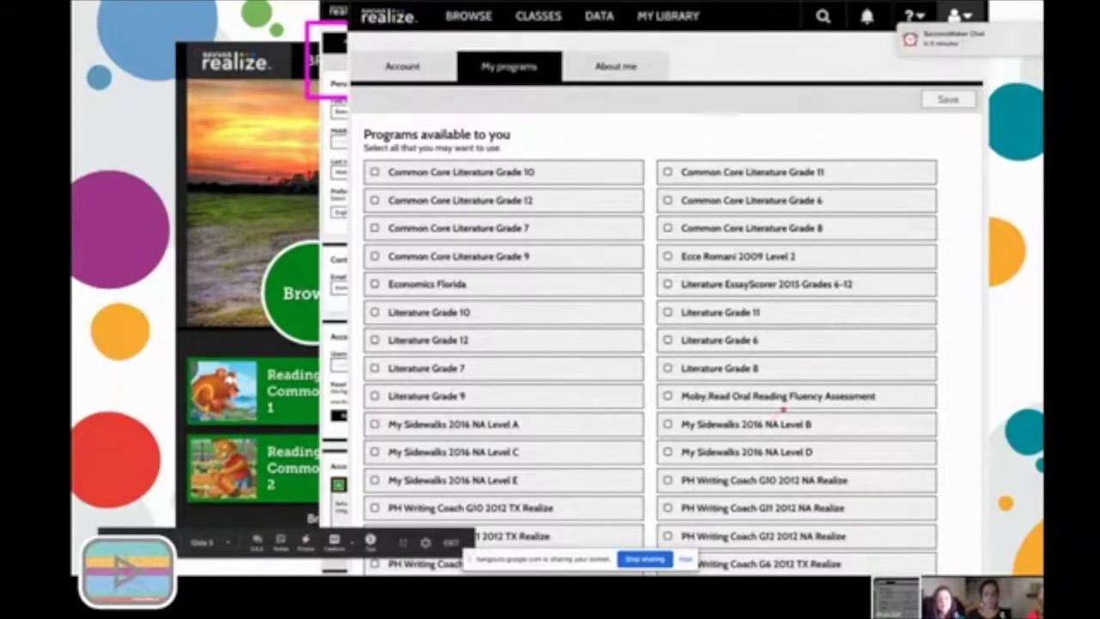
{"action": "key", "text": "Right"}
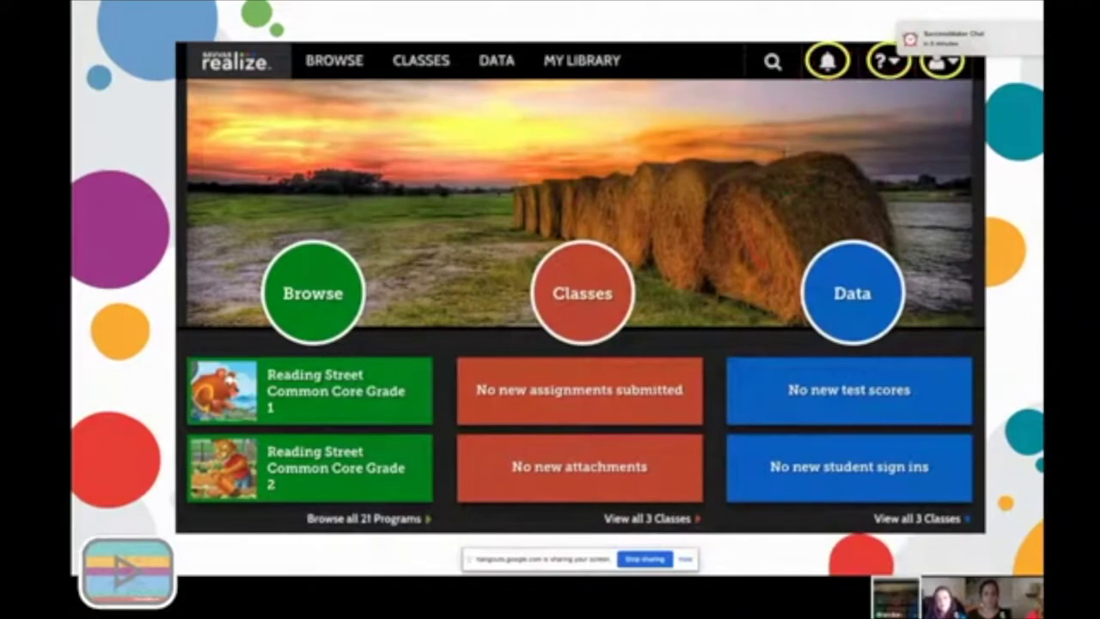
{"action": "key", "text": "Right"}
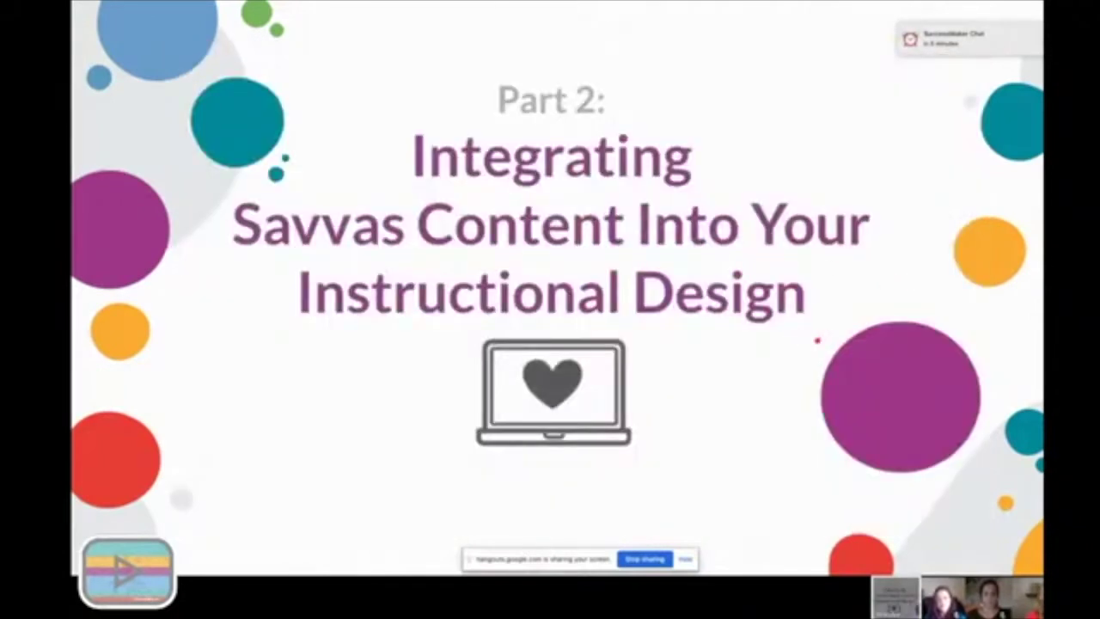
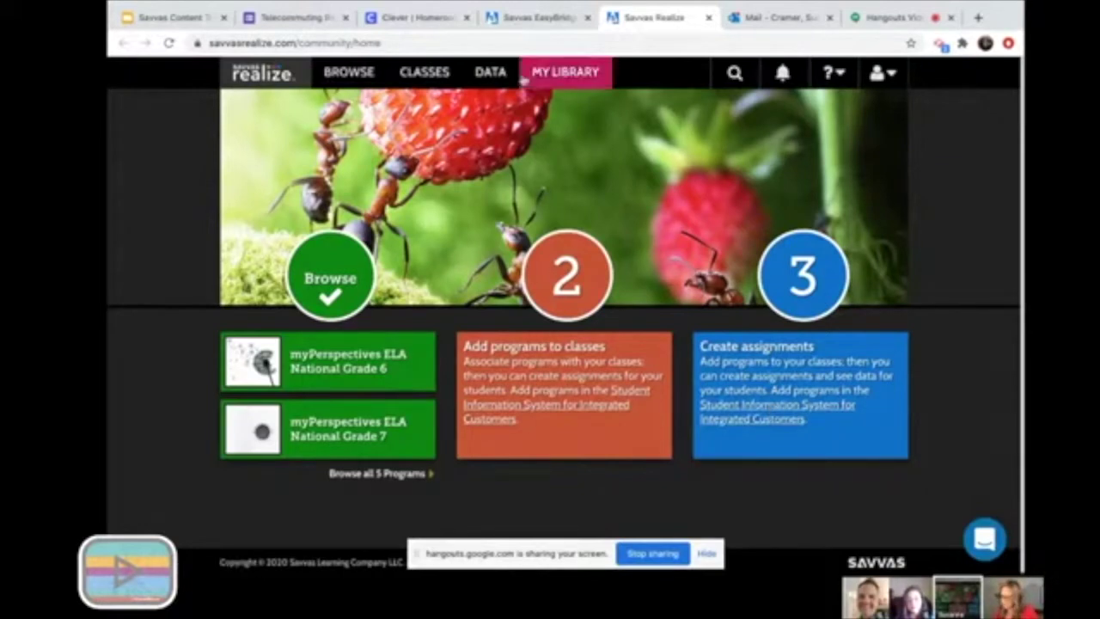
Step: Go to My Library and open the "8th Grade M4 Integrated Unit" playlist
{"action": "left_click", "coordinate": [567, 73]}
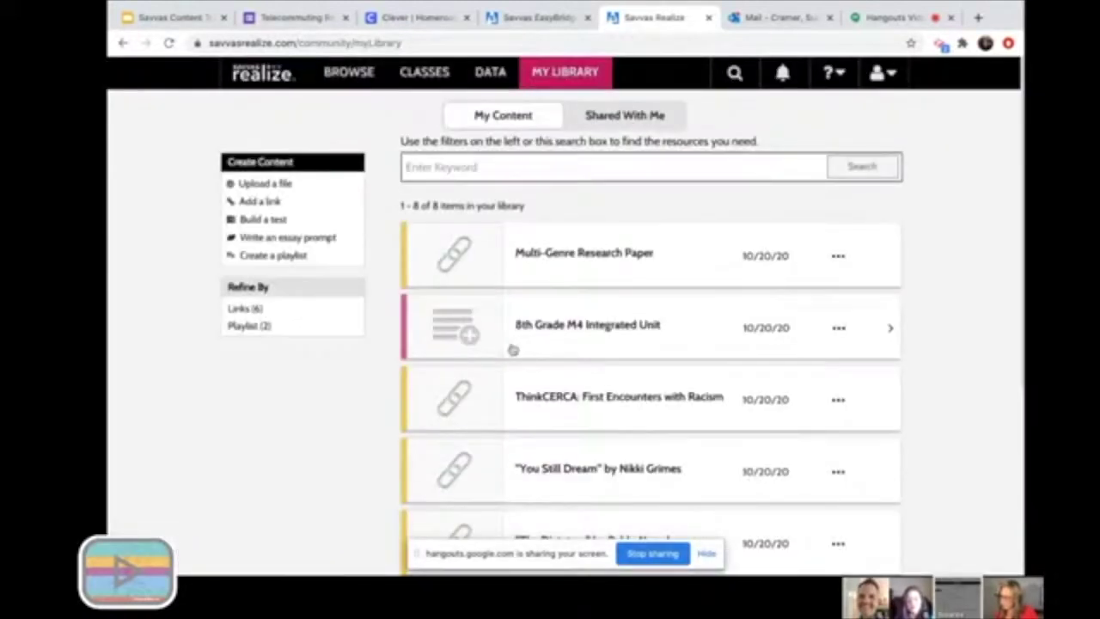
{"action": "scroll", "coordinate": [509, 364], "scroll_direction": "down", "scroll_amount": 3}
{"action": "scroll", "coordinate": [509, 364], "scroll_direction": "up", "scroll_amount": 4}
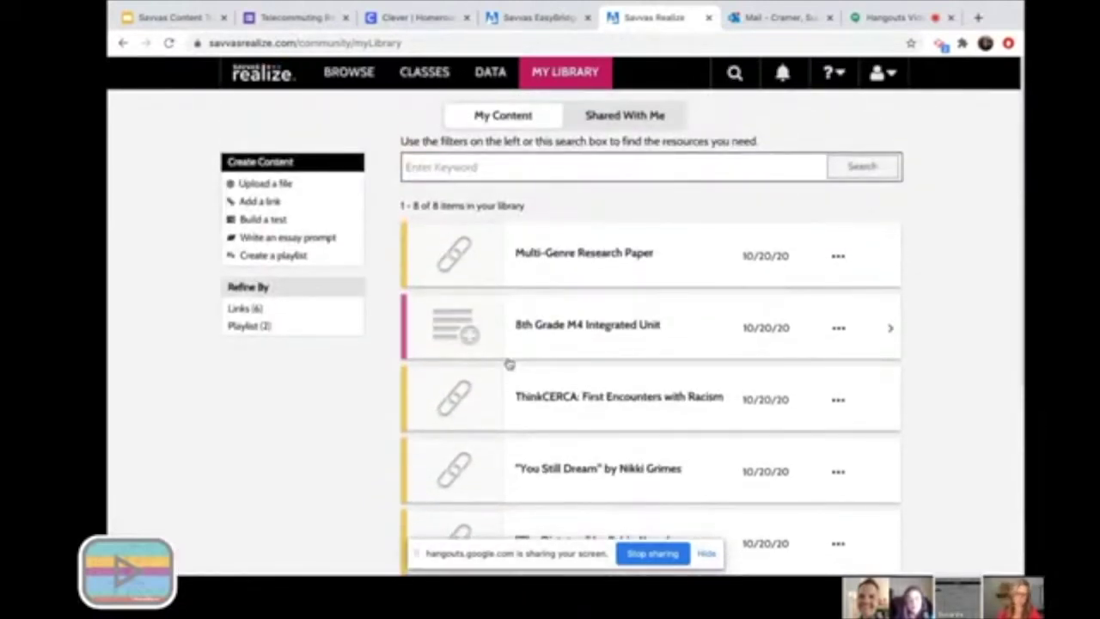
{"action": "left_click", "coordinate": [476, 308]}
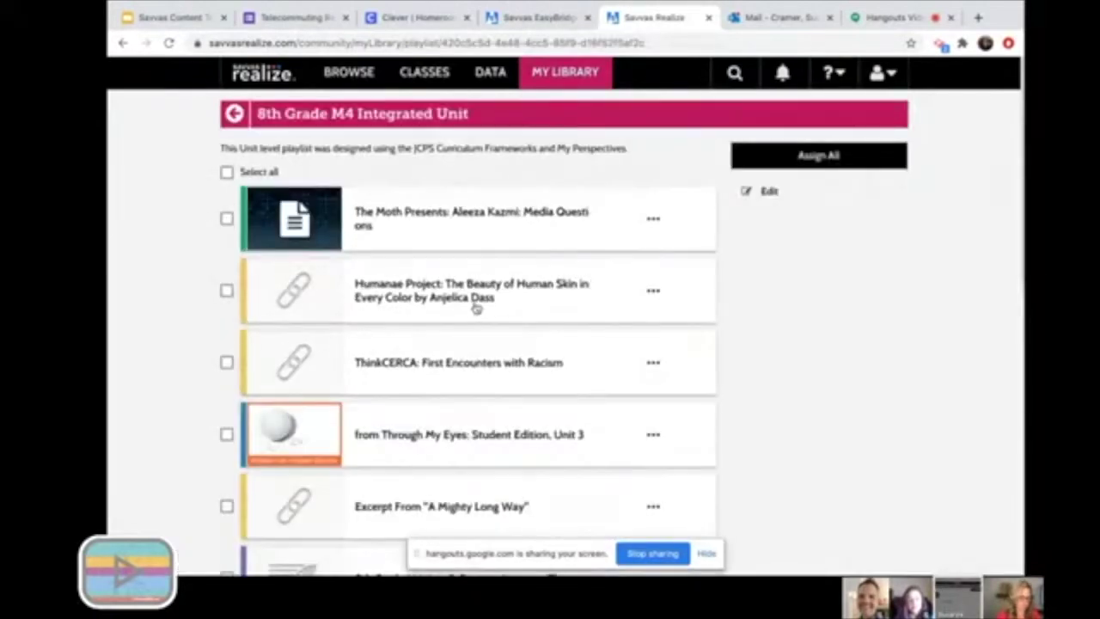
Step: Examine the full list of links, readings, documents and writing tasks in the "8th Grade M4 Integrated Unit" playlist
{"action": "scroll", "coordinate": [533, 387], "scroll_direction": "down", "scroll_amount": 1}
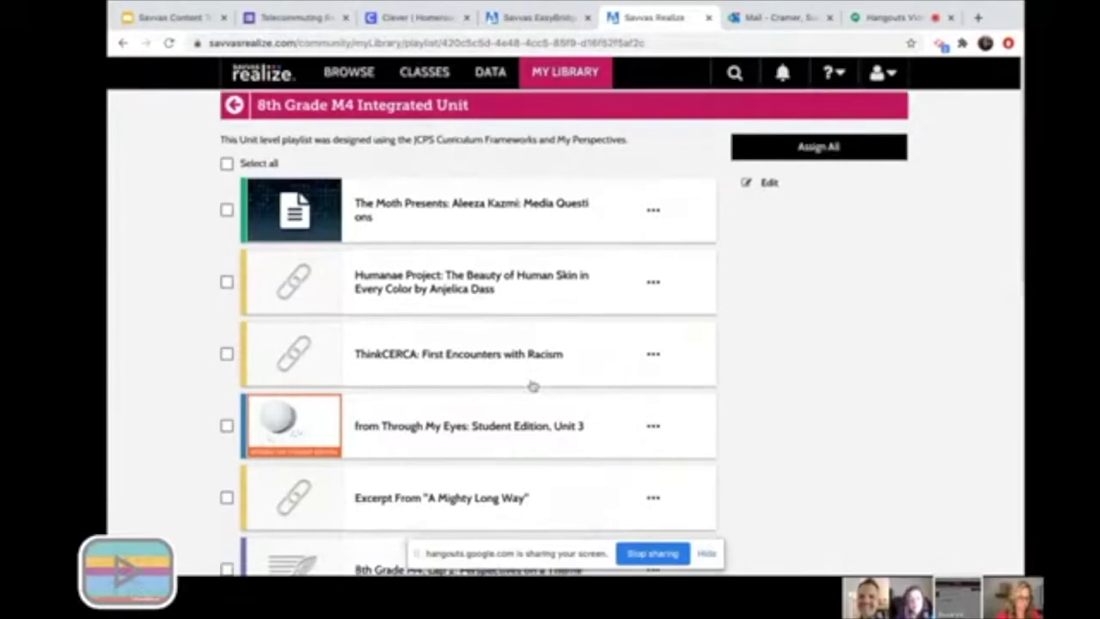
{"action": "scroll", "coordinate": [533, 387], "scroll_direction": "up", "scroll_amount": 1}
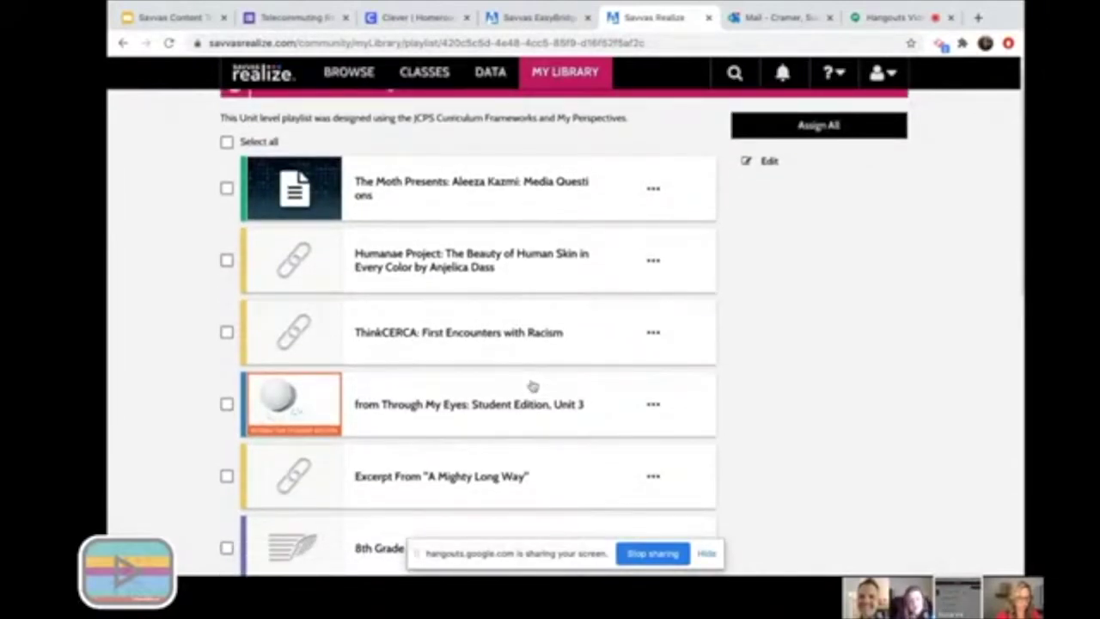
{"action": "scroll", "coordinate": [533, 387], "scroll_direction": "up", "scroll_amount": 1}
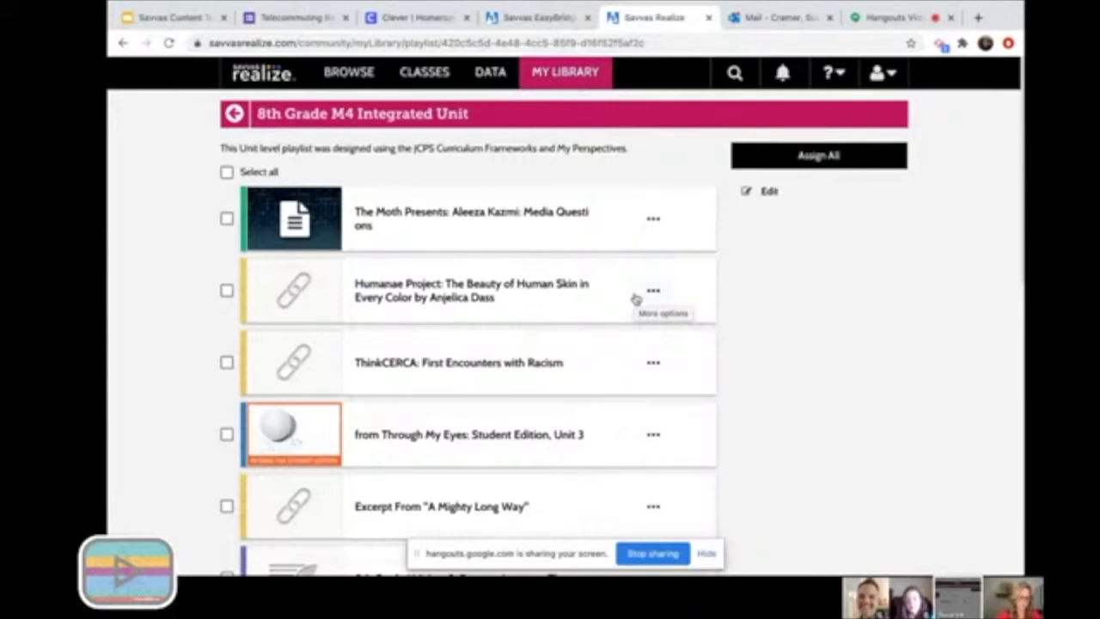
{"action": "scroll", "coordinate": [635, 299], "scroll_direction": "down", "scroll_amount": 1}
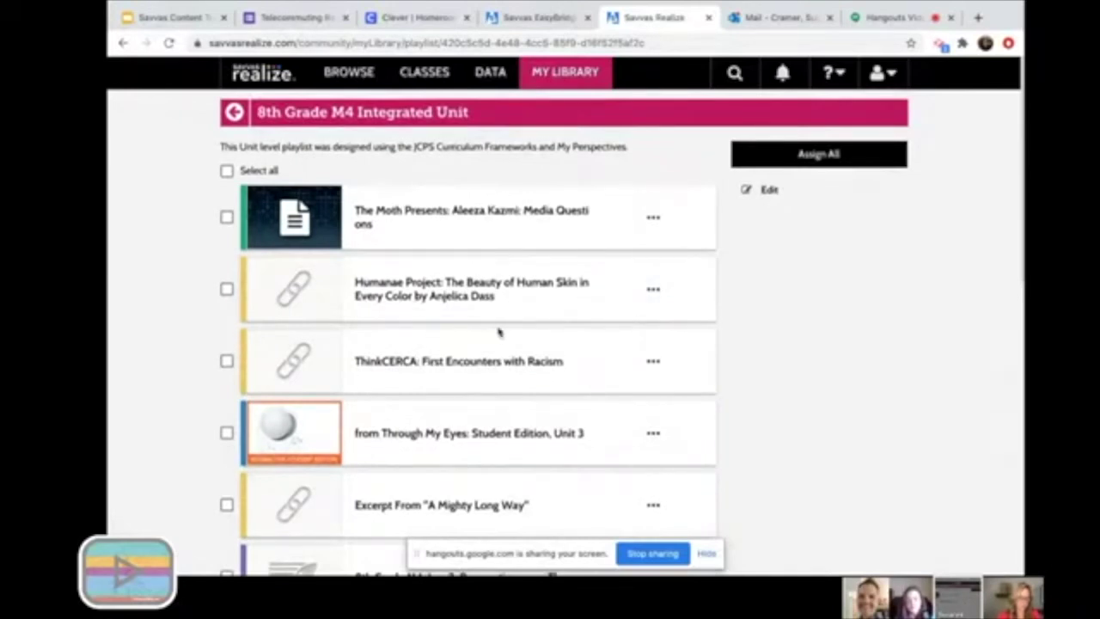
{"action": "scroll", "coordinate": [479, 419], "scroll_direction": "down", "scroll_amount": 3}
{"action": "scroll", "coordinate": [479, 418], "scroll_direction": "down", "scroll_amount": 1}
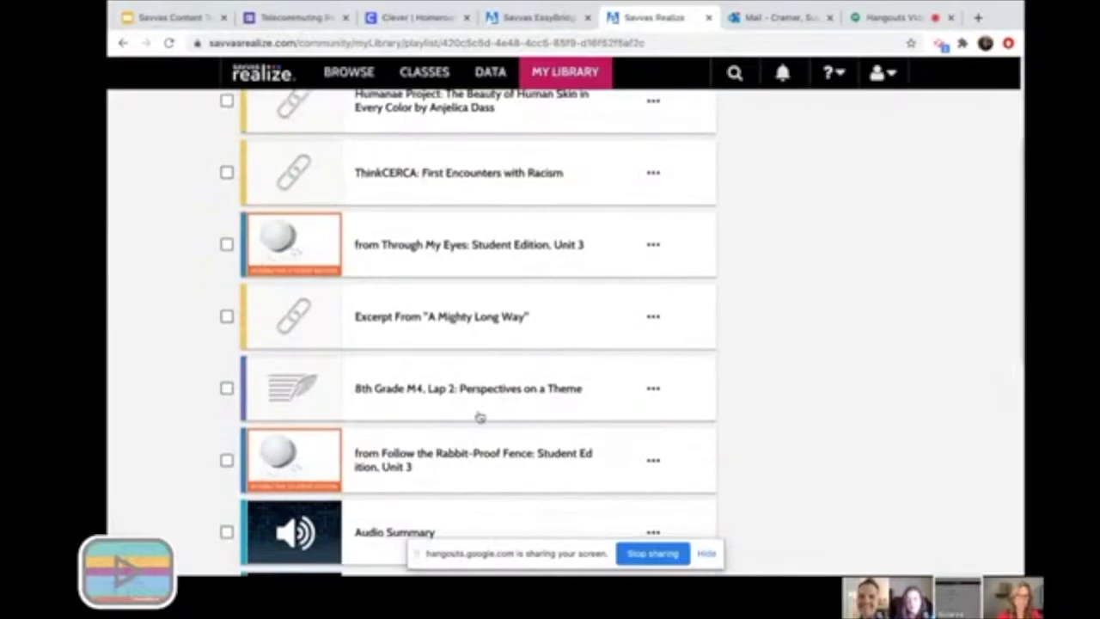
{"action": "scroll", "coordinate": [391, 462], "scroll_direction": "down", "scroll_amount": 3}
{"action": "scroll", "coordinate": [400, 464], "scroll_direction": "down", "scroll_amount": 4}
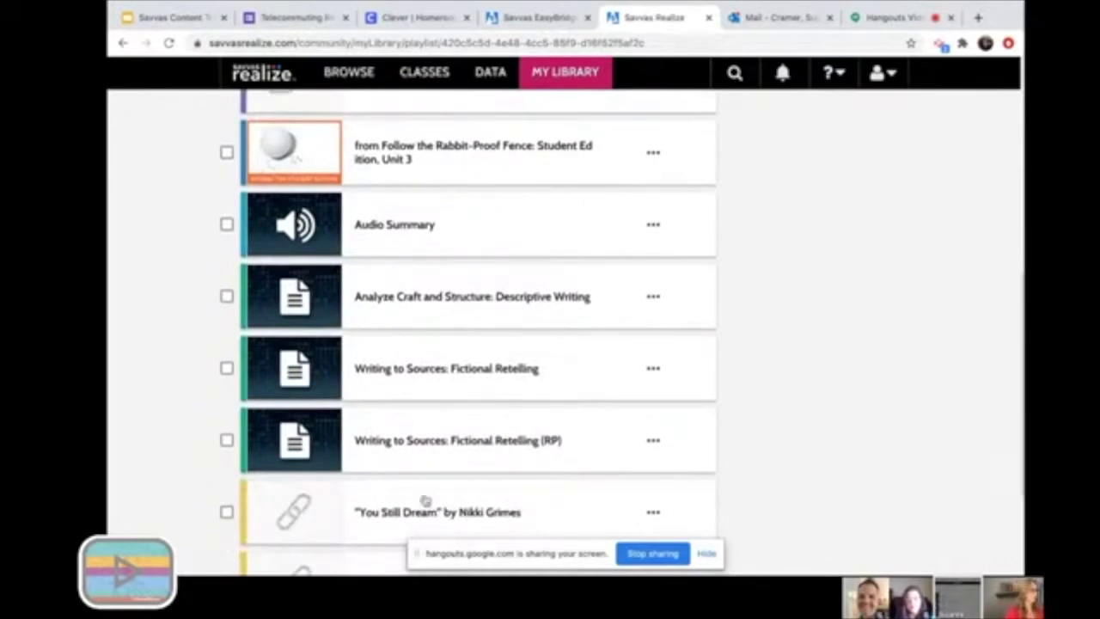
{"action": "scroll", "coordinate": [425, 498], "scroll_direction": "down", "scroll_amount": 4}
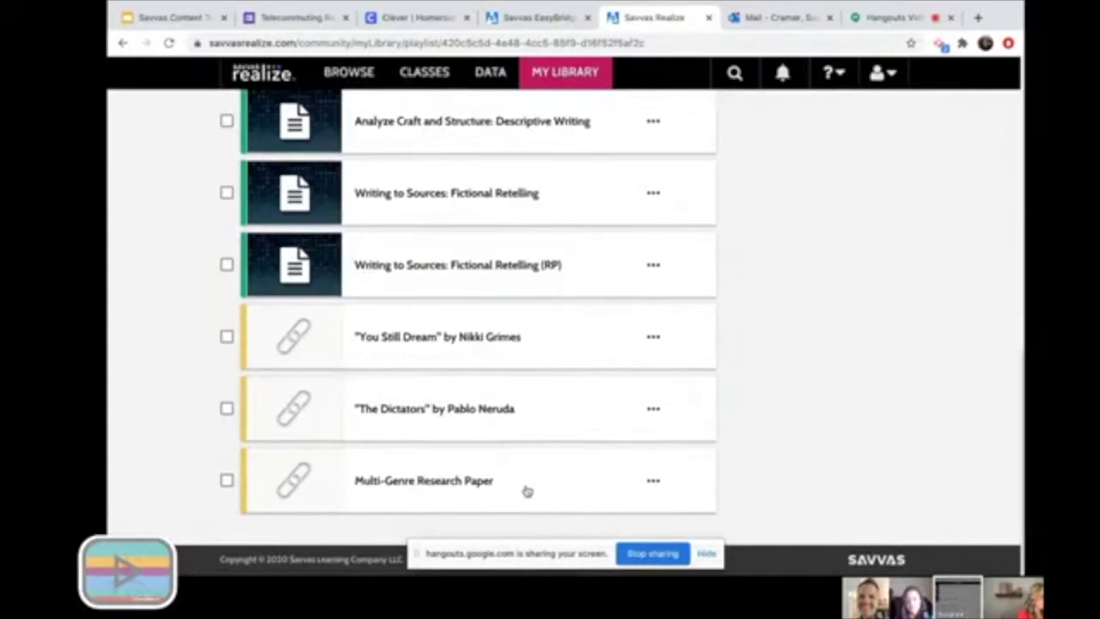
{"action": "scroll", "coordinate": [527, 491], "scroll_direction": "up", "scroll_amount": 3}
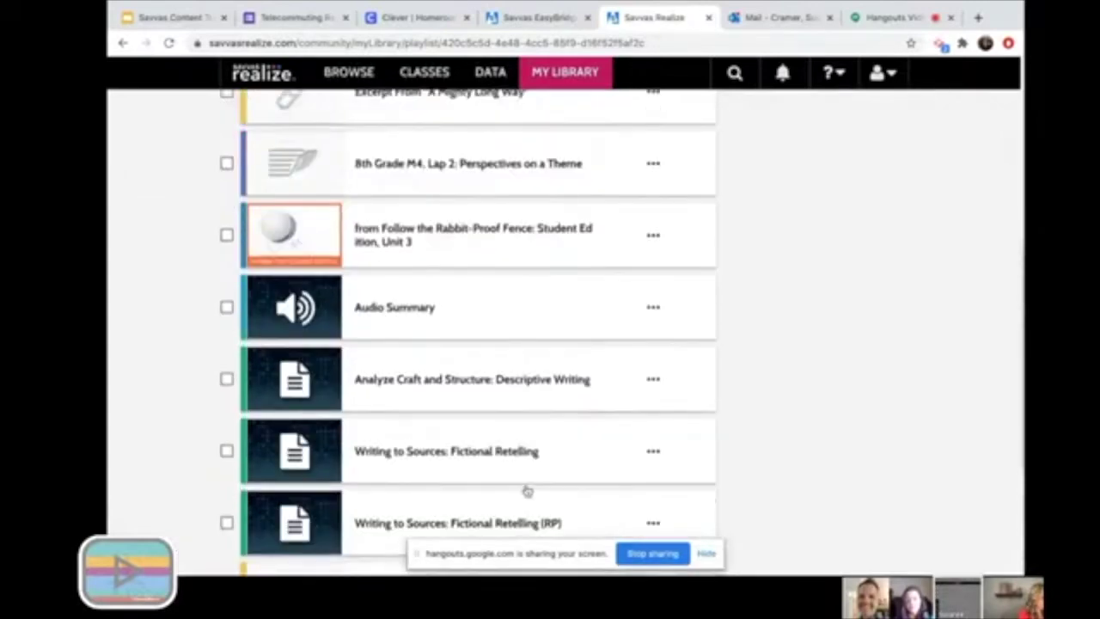
{"action": "scroll", "coordinate": [527, 490], "scroll_direction": "up", "scroll_amount": 5}
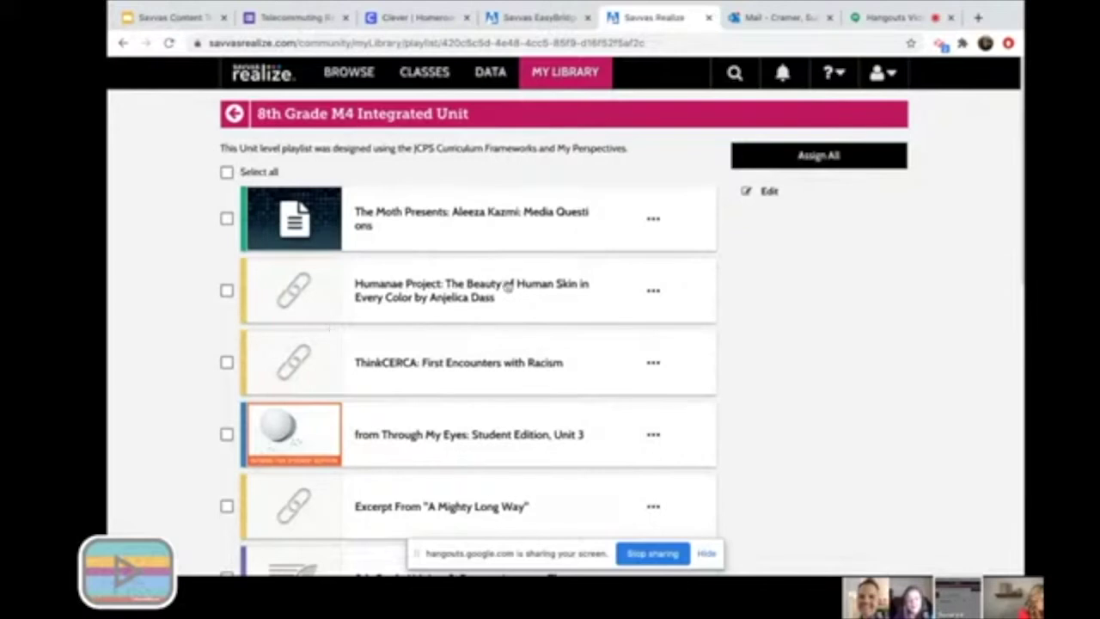
Step: Open the playlist for editing and move "The Moth Presents: Aleeza Kazmi: Media Questions" below the Humanae Project item
{"action": "left_click", "coordinate": [769, 191]}
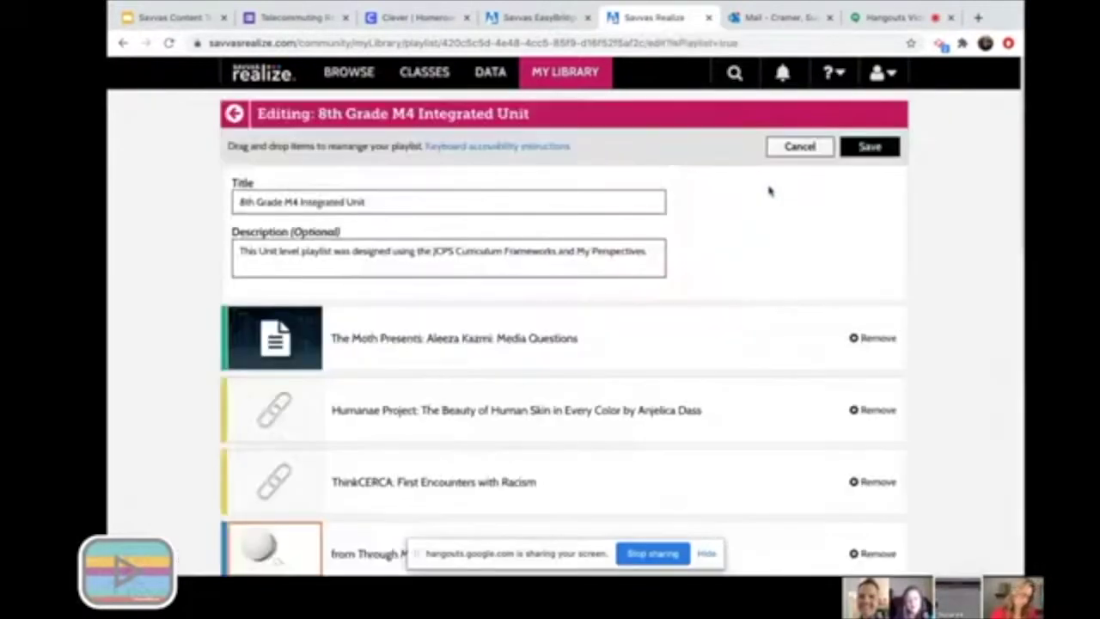
{"action": "scroll", "coordinate": [606, 378], "scroll_direction": "down", "scroll_amount": 2}
{"action": "scroll", "coordinate": [606, 380], "scroll_direction": "down", "scroll_amount": 1}
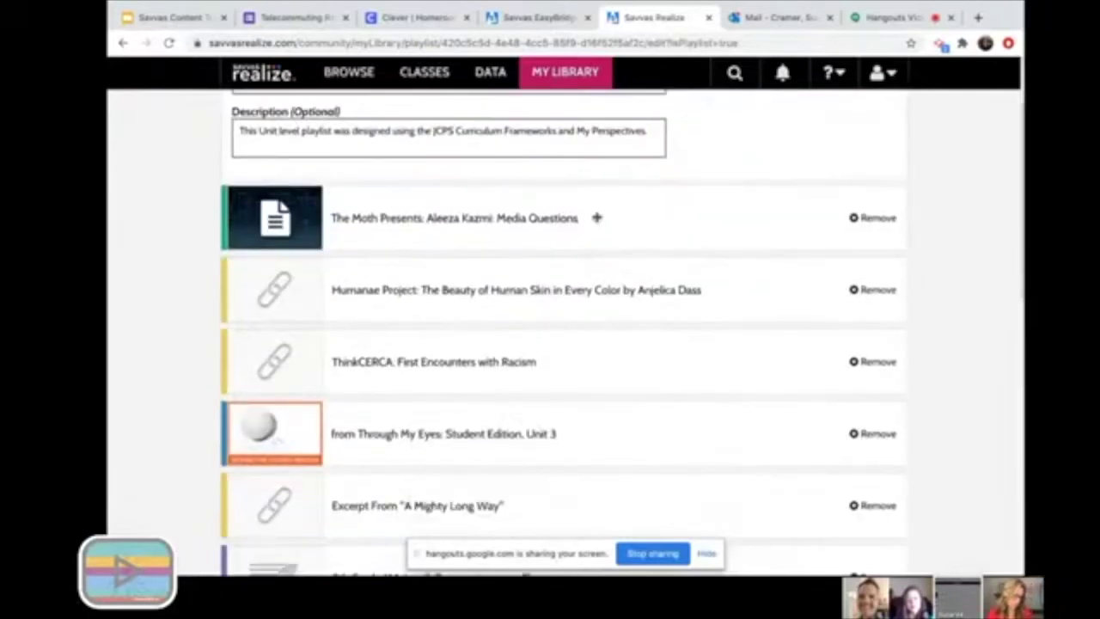
{"action": "left_click_drag", "start_coordinate": [592, 216], "coordinate": [587, 295]}
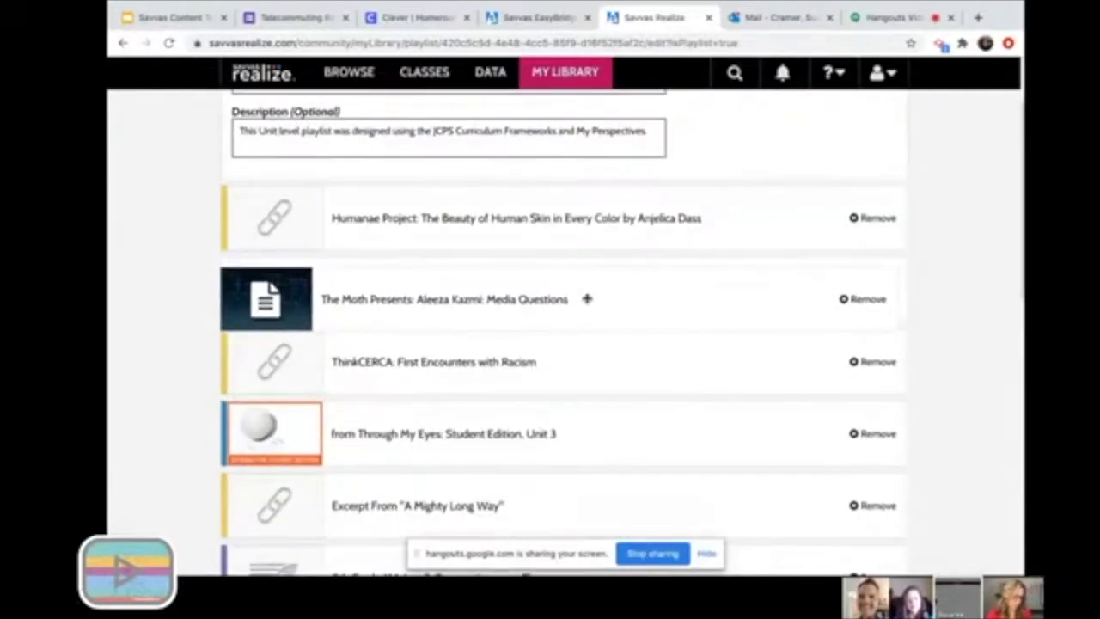
Step: Move the "The Moth Presents" item back to first place and save the playlist
{"action": "left_click_drag", "start_coordinate": [588, 298], "coordinate": [588, 214]}
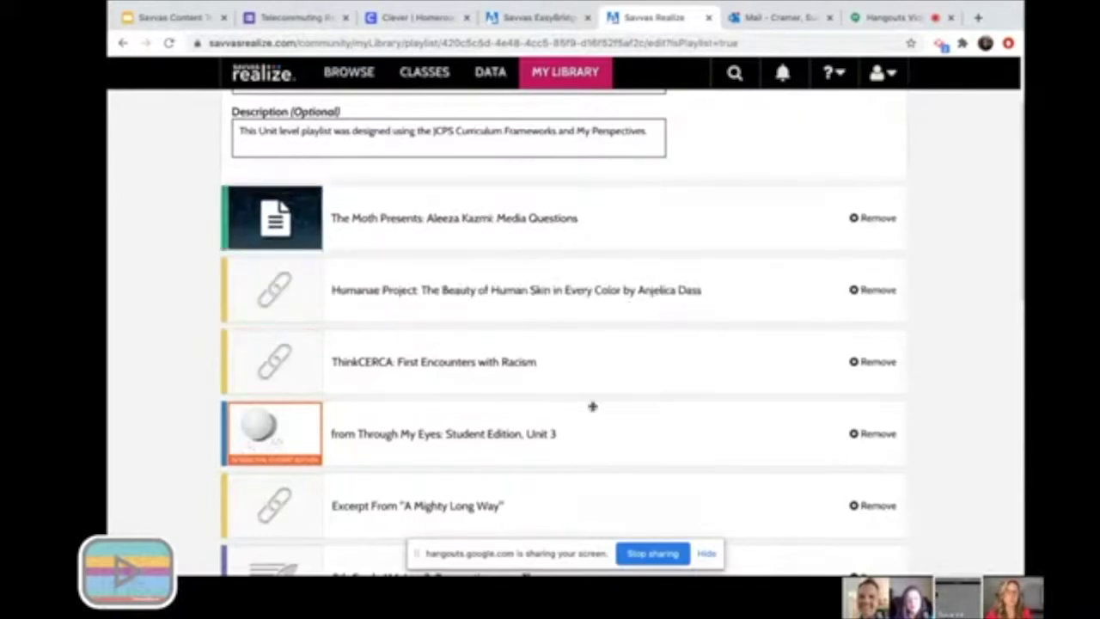
{"action": "scroll", "coordinate": [593, 405], "scroll_direction": "down", "scroll_amount": 5}
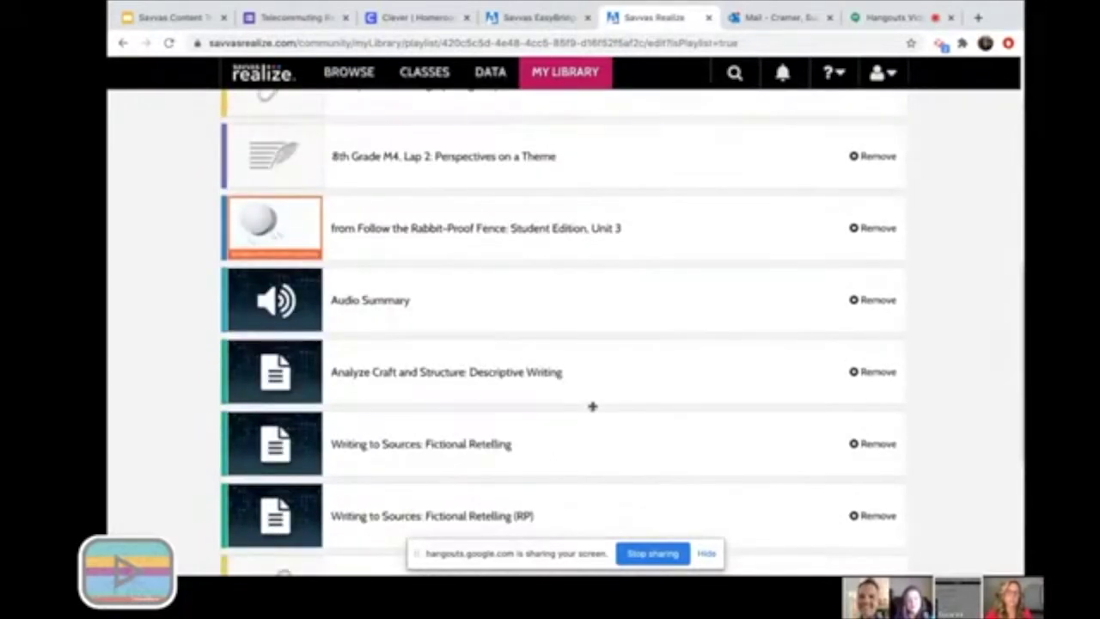
{"action": "scroll", "coordinate": [592, 405], "scroll_direction": "down", "scroll_amount": 3}
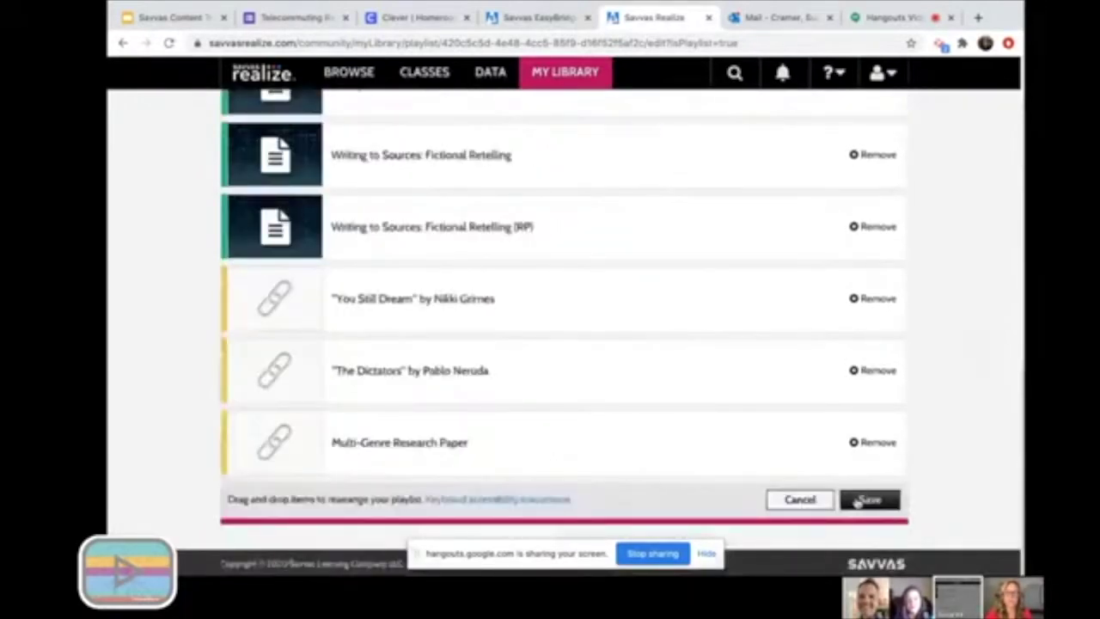
{"action": "left_click", "coordinate": [864, 500]}
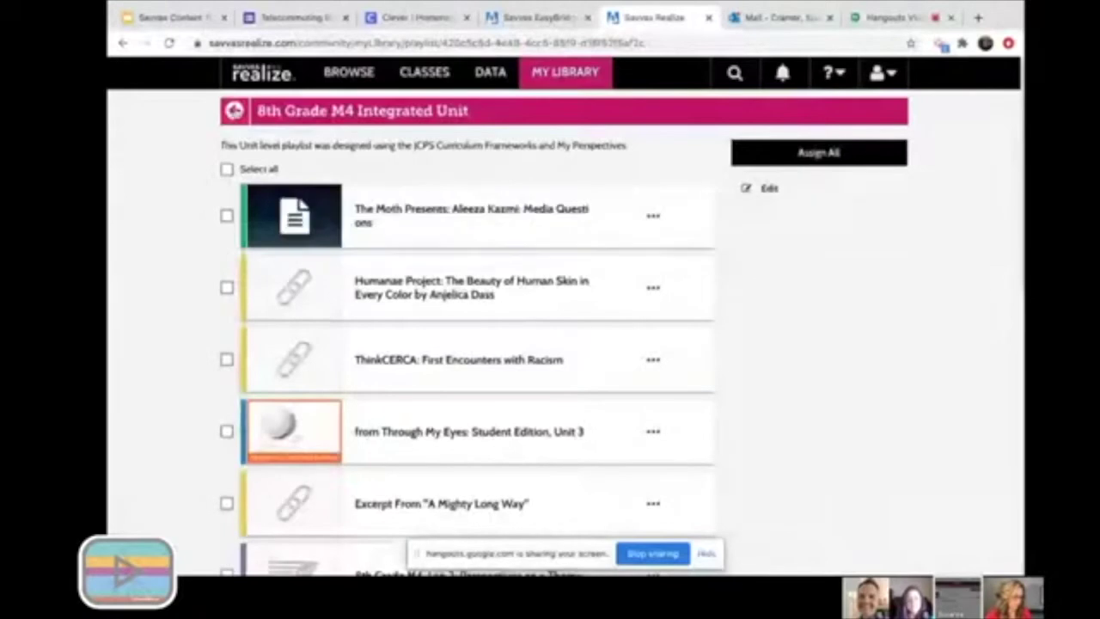
Step: Return to the library list, look over its items, and reopen the "8th Grade M4 Integrated Unit" playlist
{"action": "left_click", "coordinate": [234, 110]}
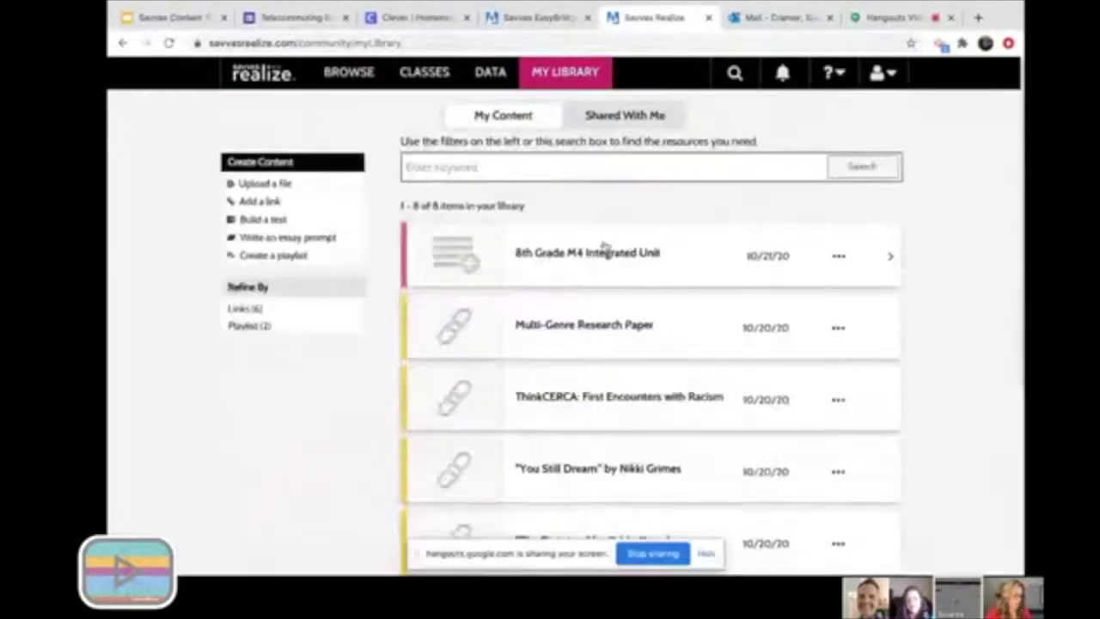
{"action": "scroll", "coordinate": [519, 395], "scroll_direction": "down", "scroll_amount": 2}
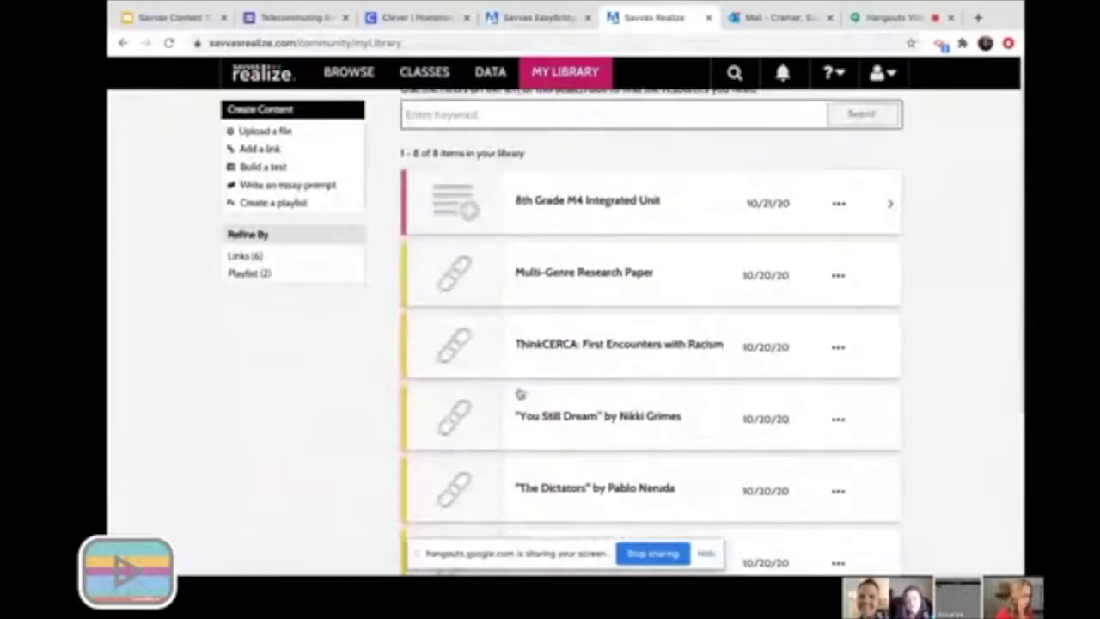
{"action": "left_click", "coordinate": [494, 149]}
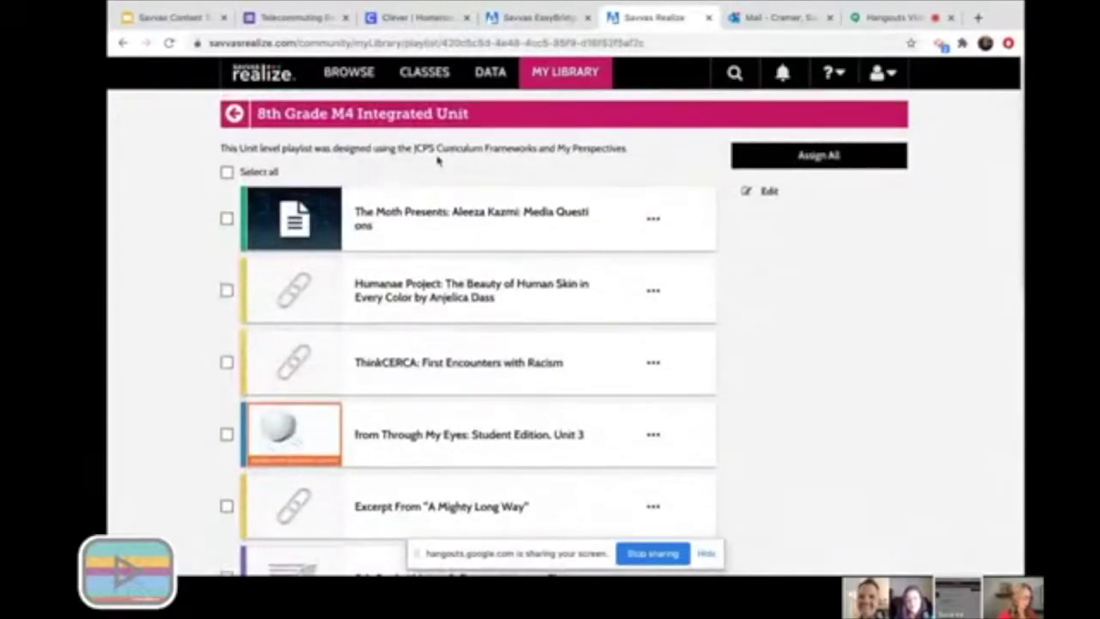
Step: Go back to the library list, view the form for adding a link, and cancel it without adding anything
{"action": "left_click", "coordinate": [231, 121]}
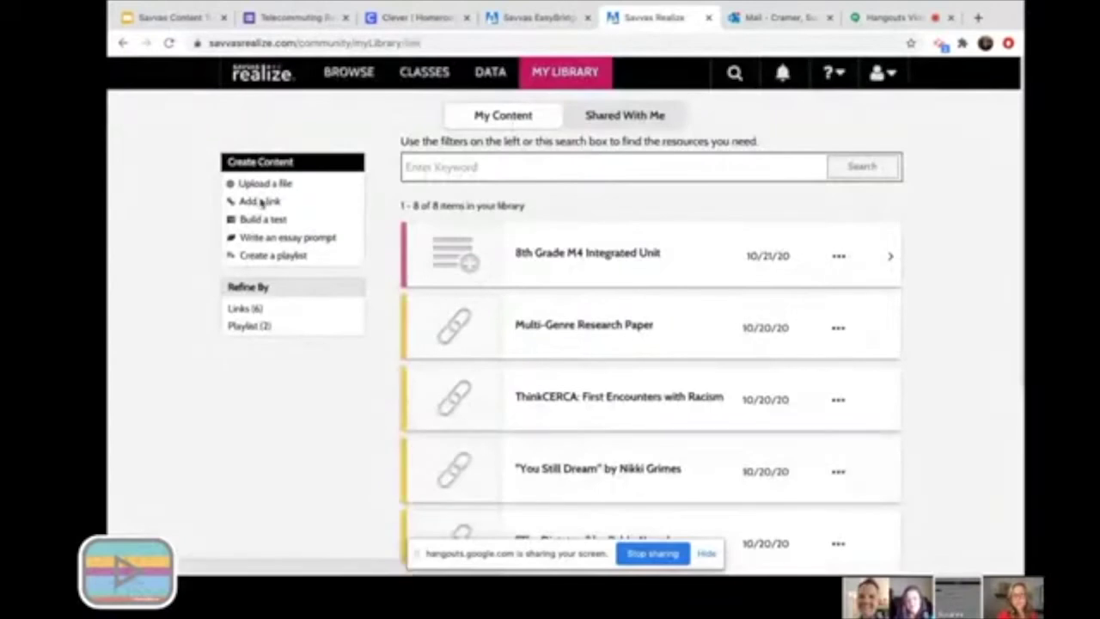
{"action": "left_click", "coordinate": [261, 201]}
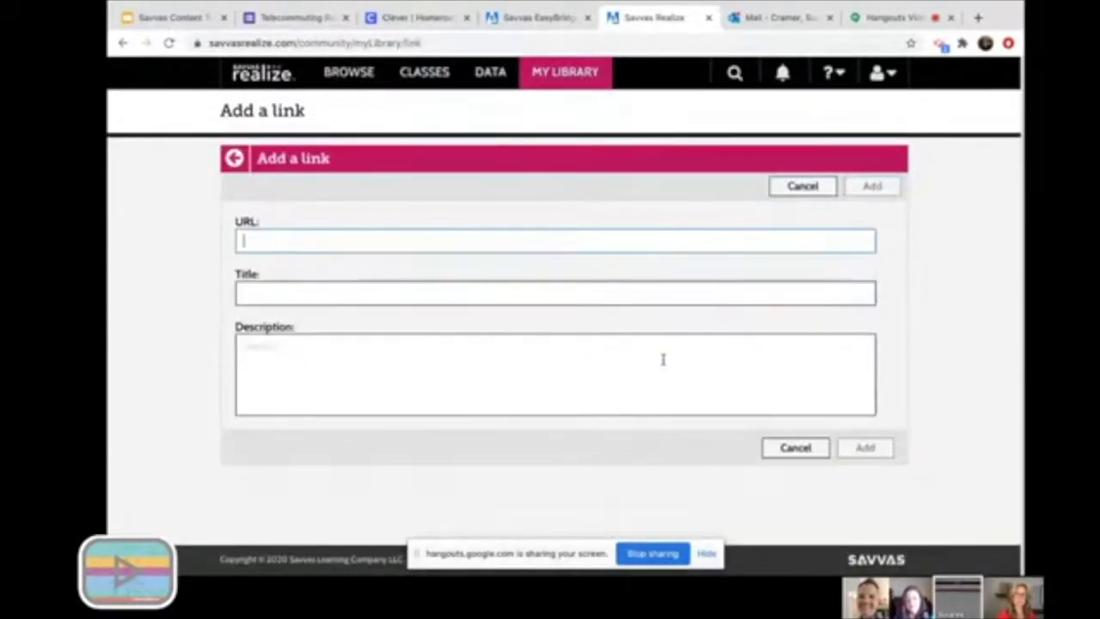
{"action": "left_click", "coordinate": [796, 448]}
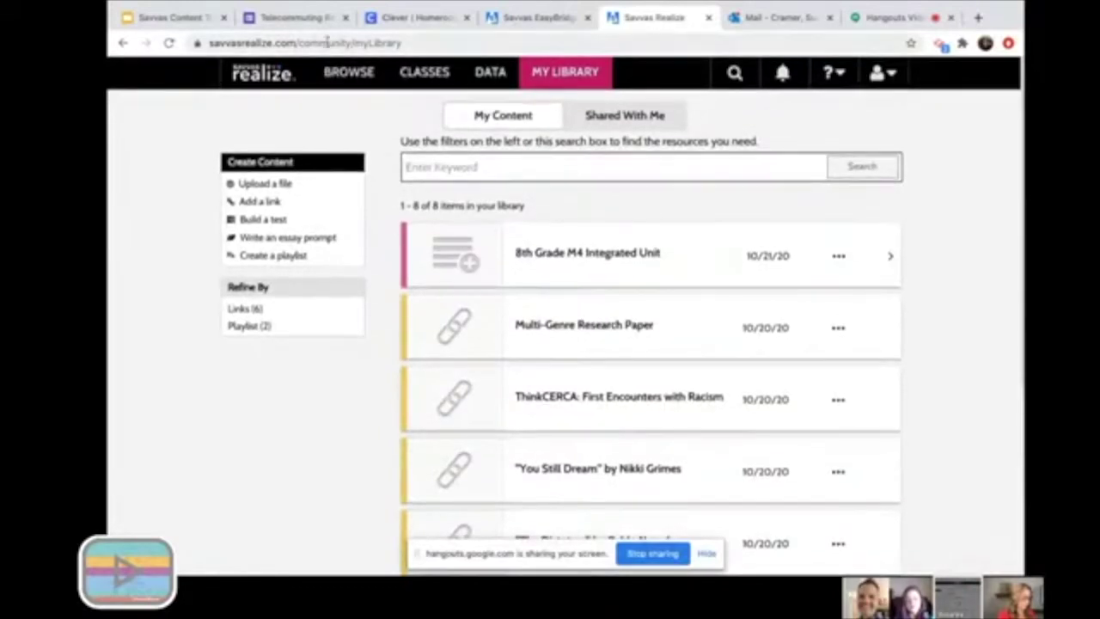
Step: Browse the available programs and open the table of contents of myPerspectives ELA National Grade 8
{"action": "left_click", "coordinate": [342, 74]}
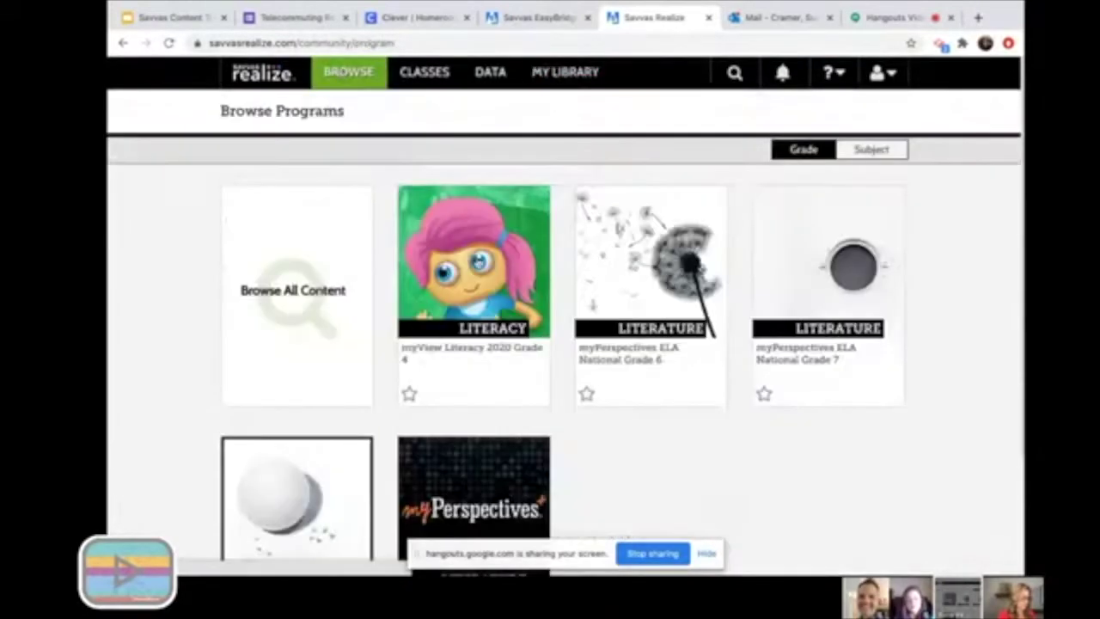
{"action": "scroll", "coordinate": [459, 474], "scroll_direction": "down", "scroll_amount": 3}
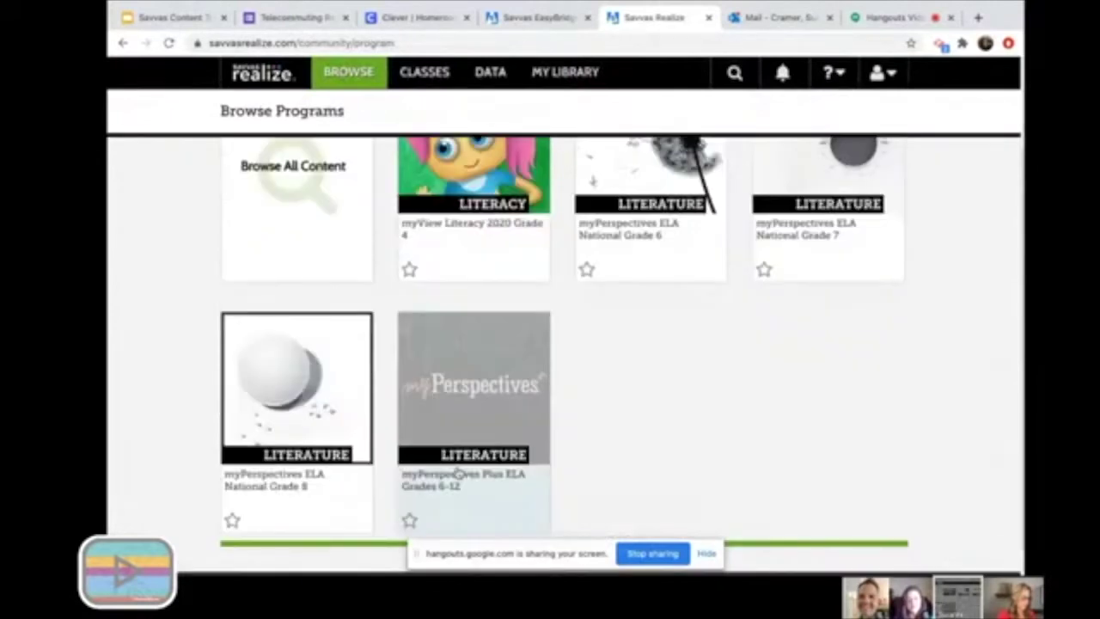
{"action": "left_click", "coordinate": [302, 466]}
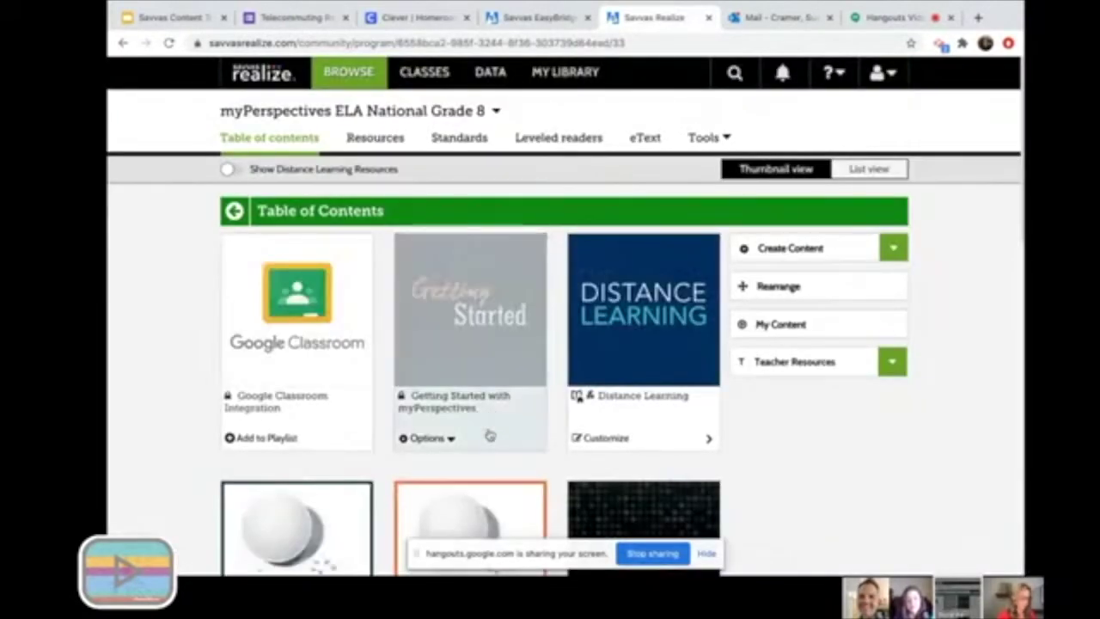
{"action": "scroll", "coordinate": [486, 437], "scroll_direction": "down", "scroll_amount": 5}
{"action": "scroll", "coordinate": [487, 437], "scroll_direction": "up", "scroll_amount": 1}
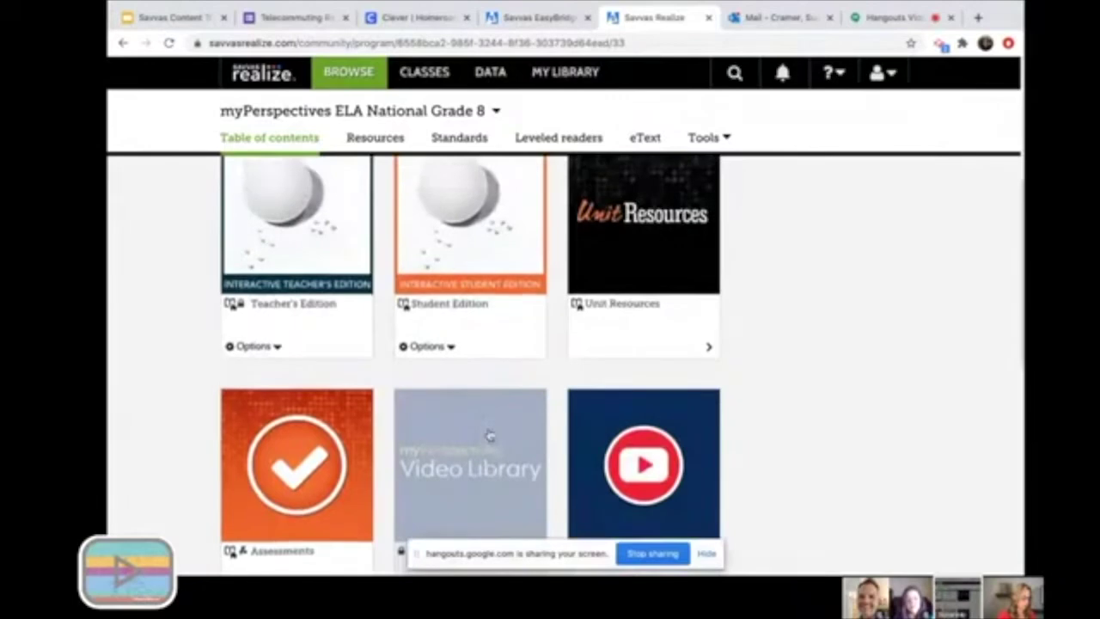
Step: Open the program's Unit Resources and go into Unit 3: What Matters
{"action": "left_click", "coordinate": [659, 307]}
{"action": "scroll", "coordinate": [355, 463], "scroll_direction": "down", "scroll_amount": 3}
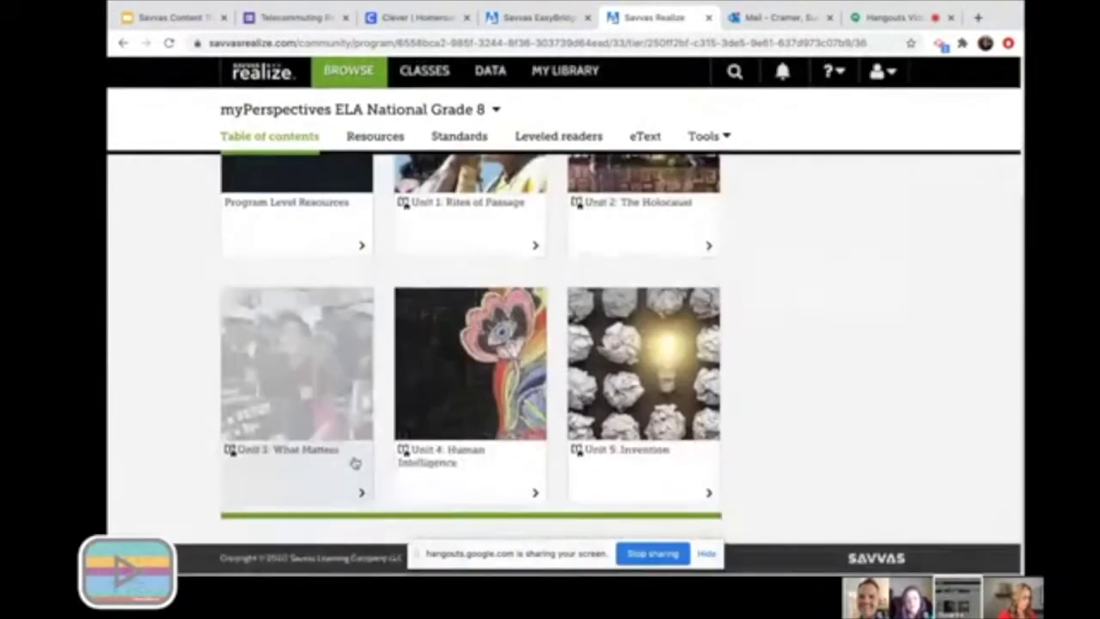
{"action": "left_click", "coordinate": [319, 462]}
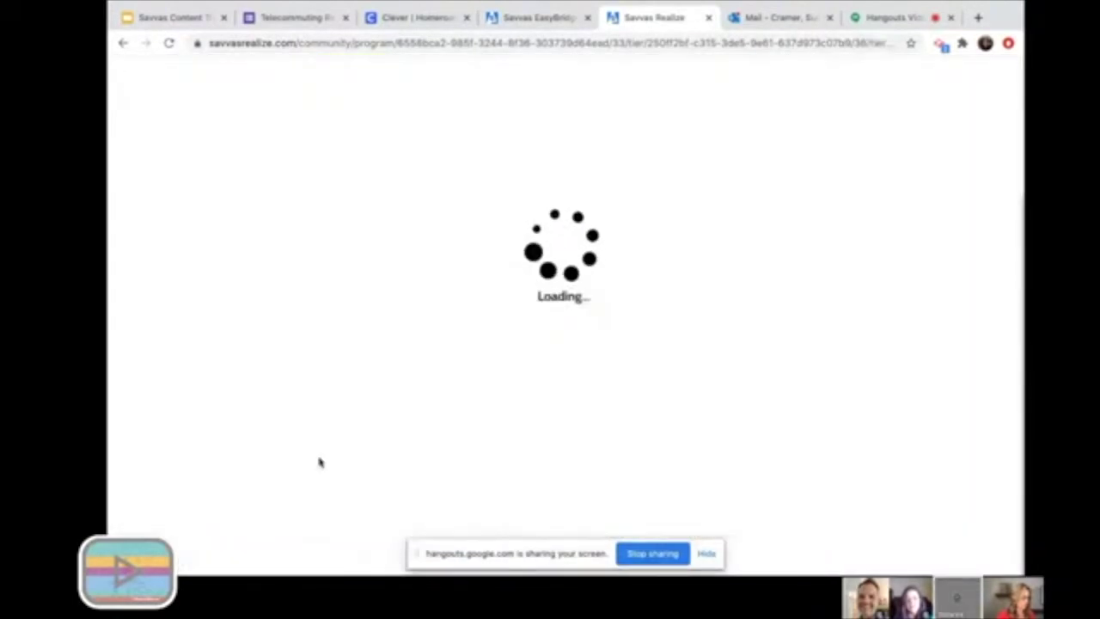
Step: Open the "Barrington Irving, Pilot and Educator / Got 30 Dollars" lesson and view the playlist choices for adding an item, without adding it
{"action": "scroll", "coordinate": [325, 482], "scroll_direction": "down", "scroll_amount": 1}
{"action": "scroll", "coordinate": [328, 495], "scroll_direction": "down", "scroll_amount": 5}
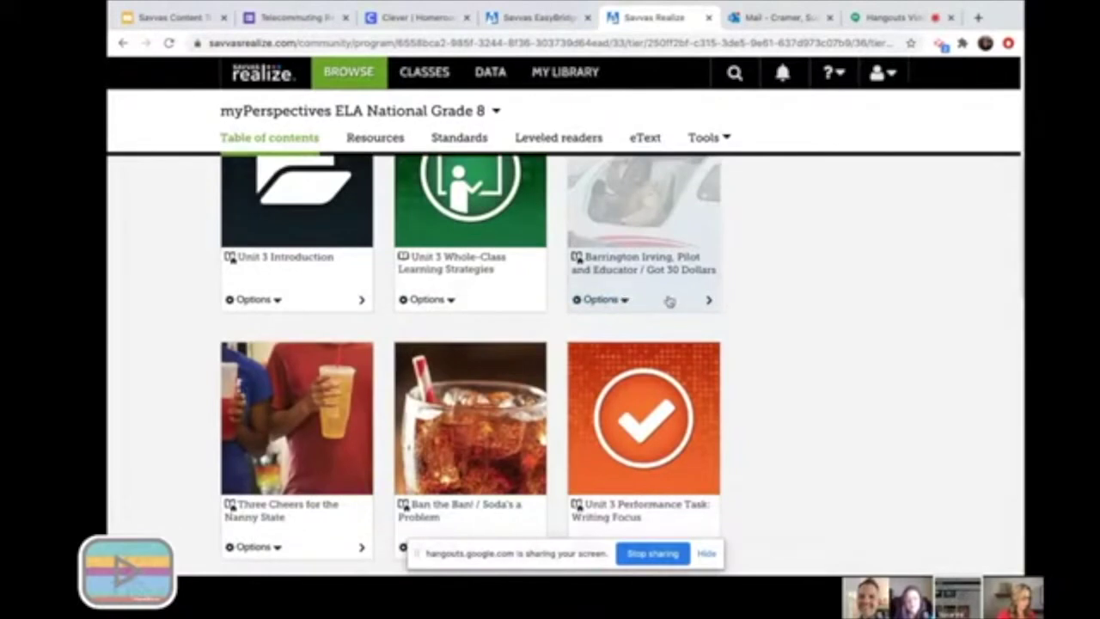
{"action": "left_click", "coordinate": [626, 301]}
{"action": "left_click", "coordinate": [709, 300]}
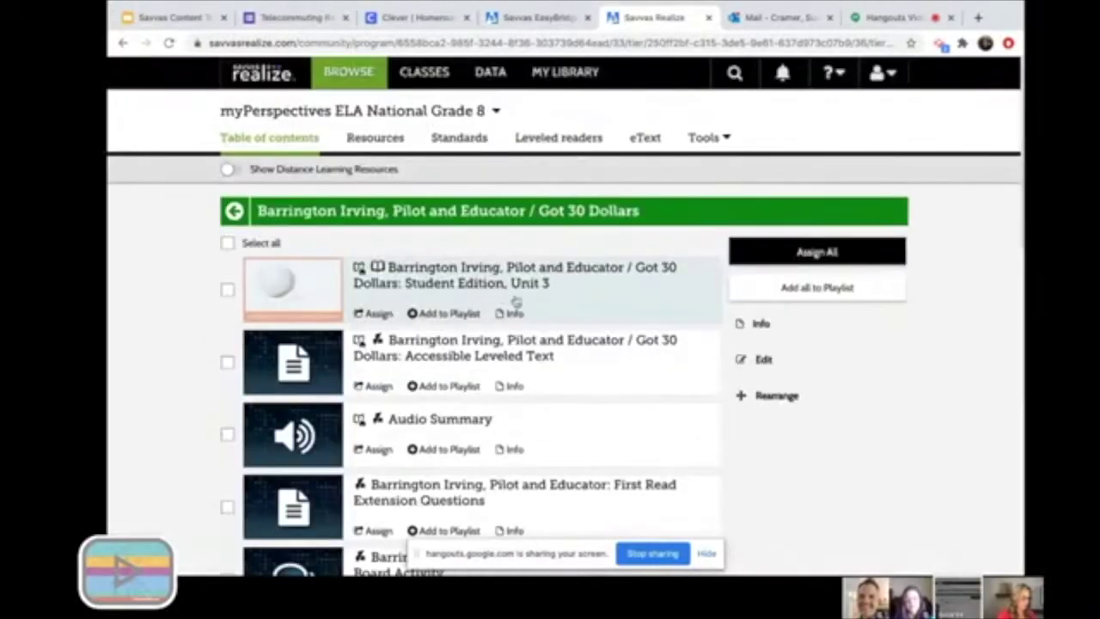
{"action": "left_click", "coordinate": [609, 215]}
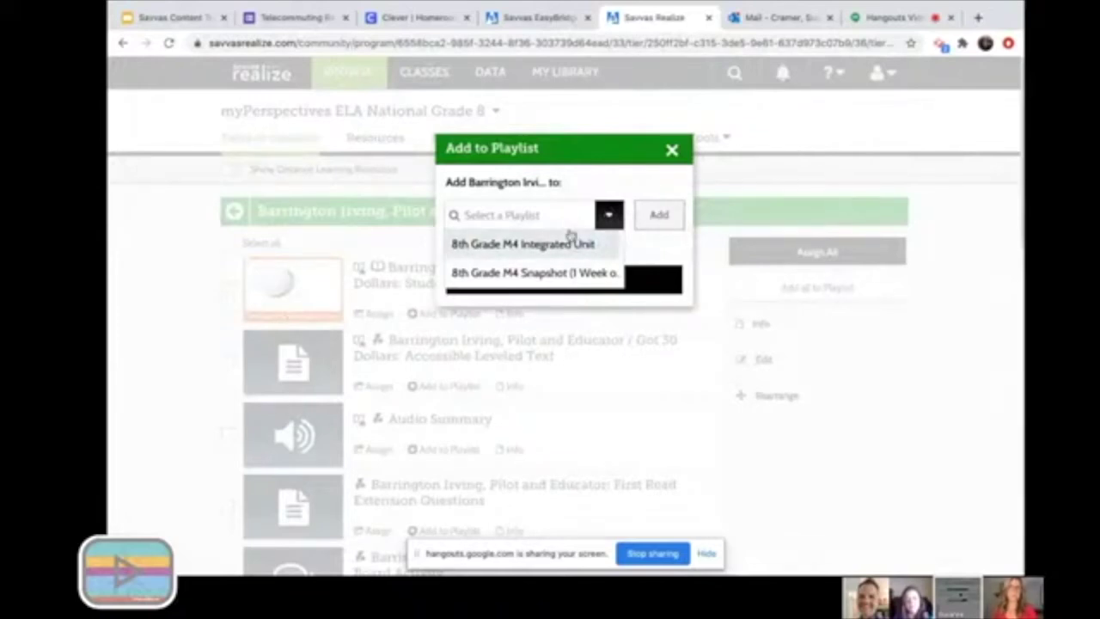
{"action": "left_click", "coordinate": [673, 152]}
Step: Return to My Library, view and cancel the form for creating a playlist, and reopen the "8th Grade M4 Integrated Unit" playlist
{"action": "left_click", "coordinate": [565, 73]}
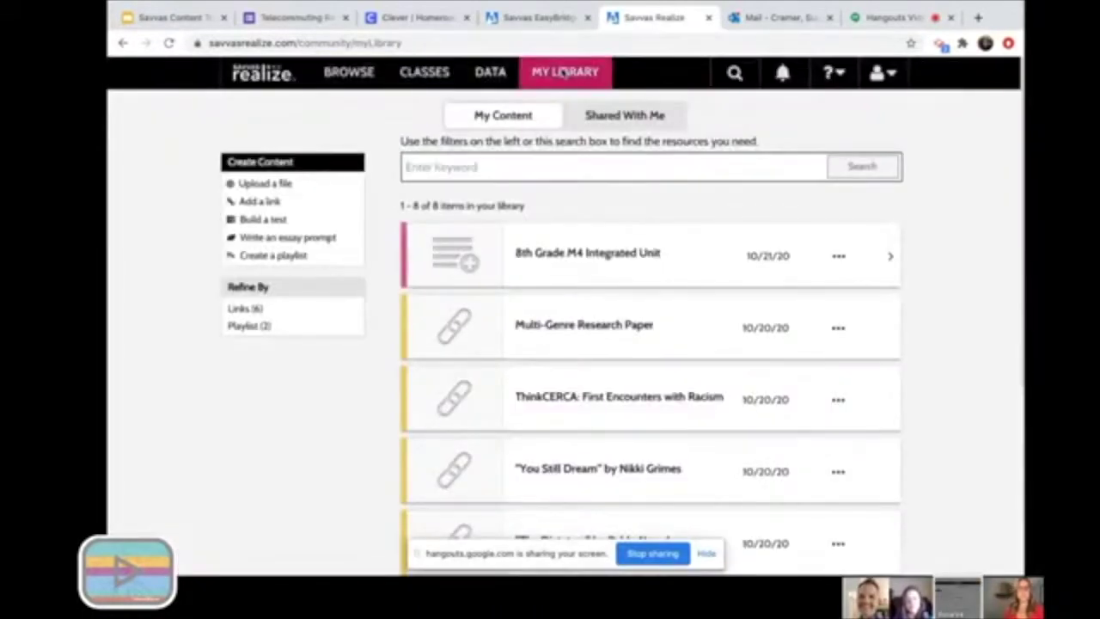
{"action": "left_click", "coordinate": [250, 256]}
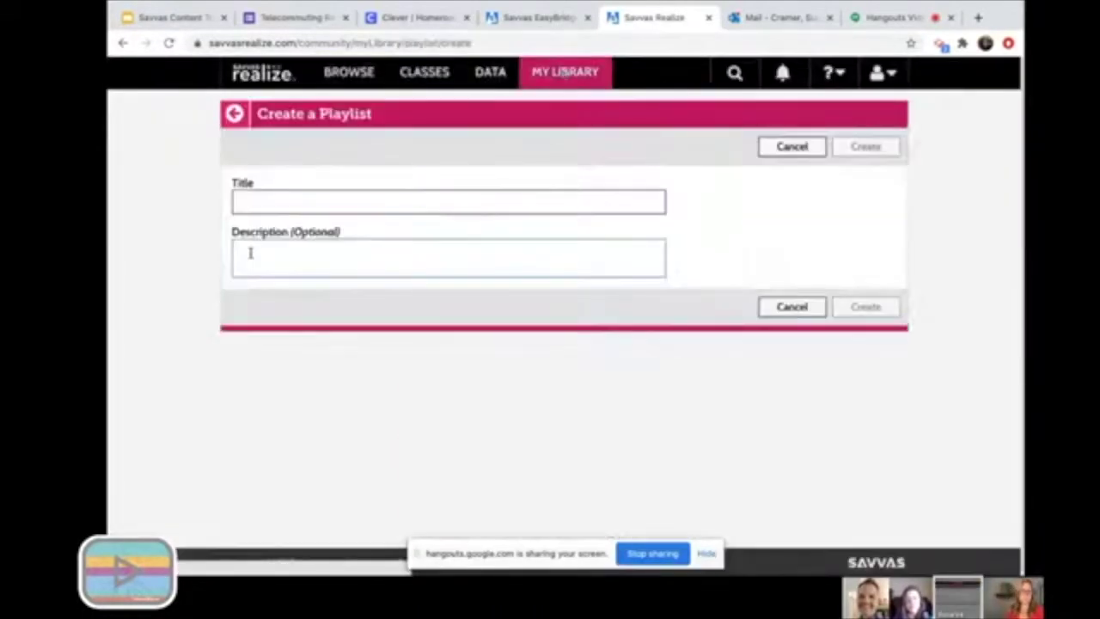
{"action": "left_click", "coordinate": [791, 307]}
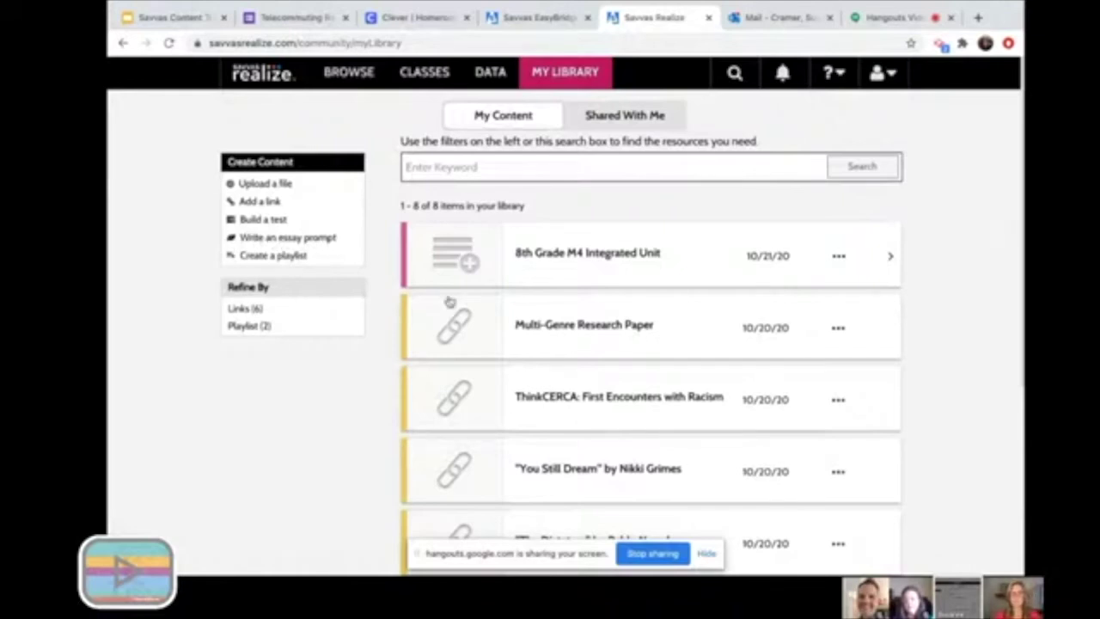
{"action": "left_click", "coordinate": [535, 273]}
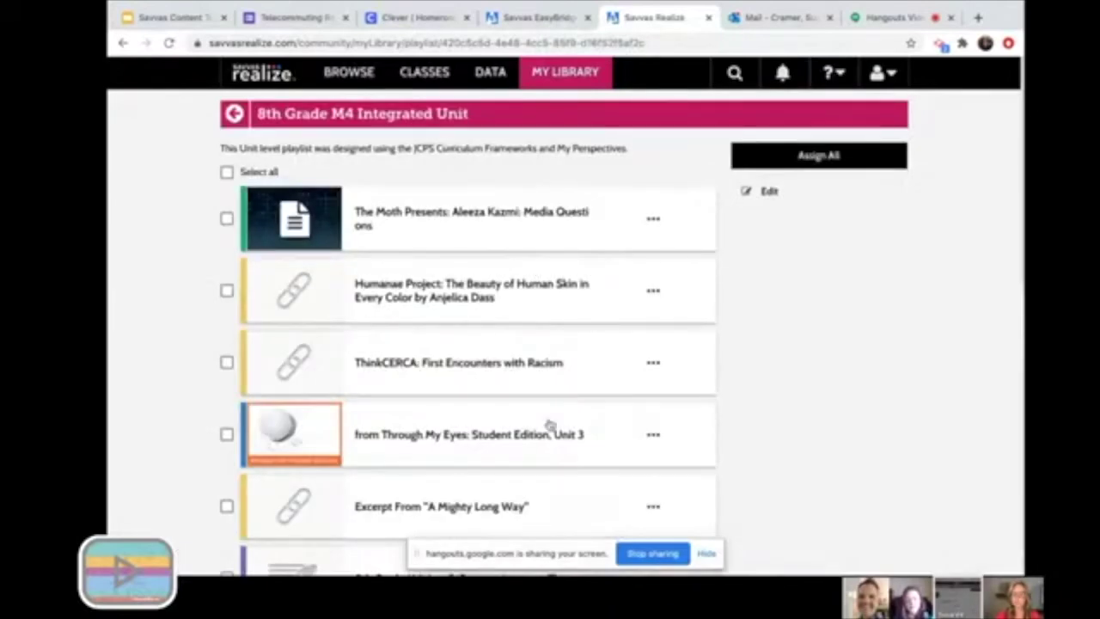
Step: Switch to the "Savvas Content Training: MS ELA" presentation in Google Slides, present it, and advance to the Classroom Instructional Framework slide
{"action": "left_click", "coordinate": [164, 17]}
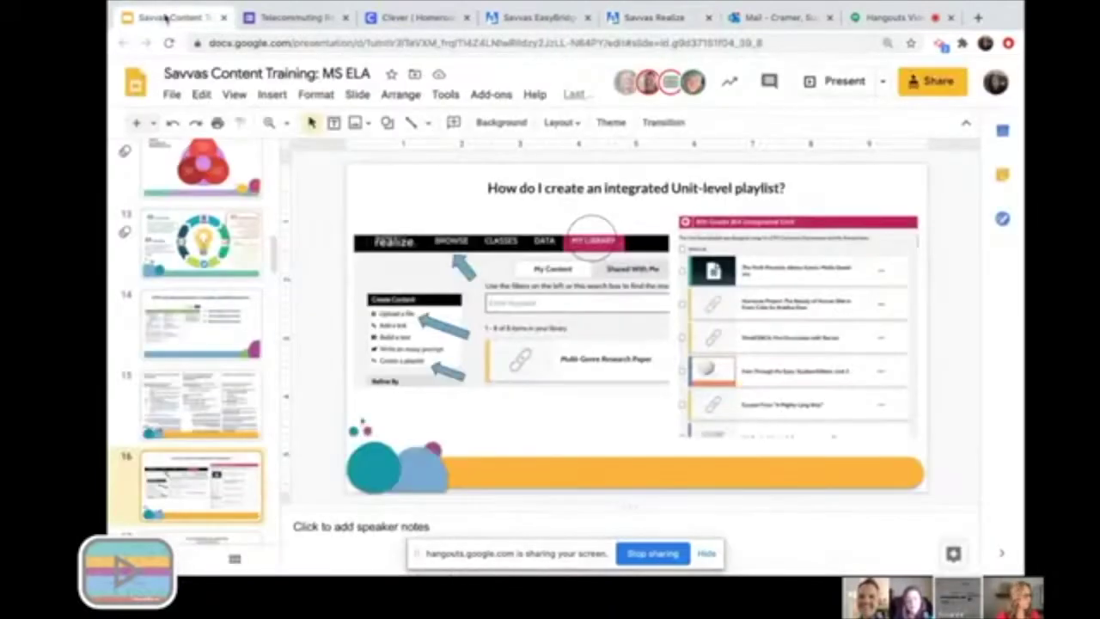
{"action": "left_click", "coordinate": [234, 94]}
{"action": "left_click", "coordinate": [250, 123]}
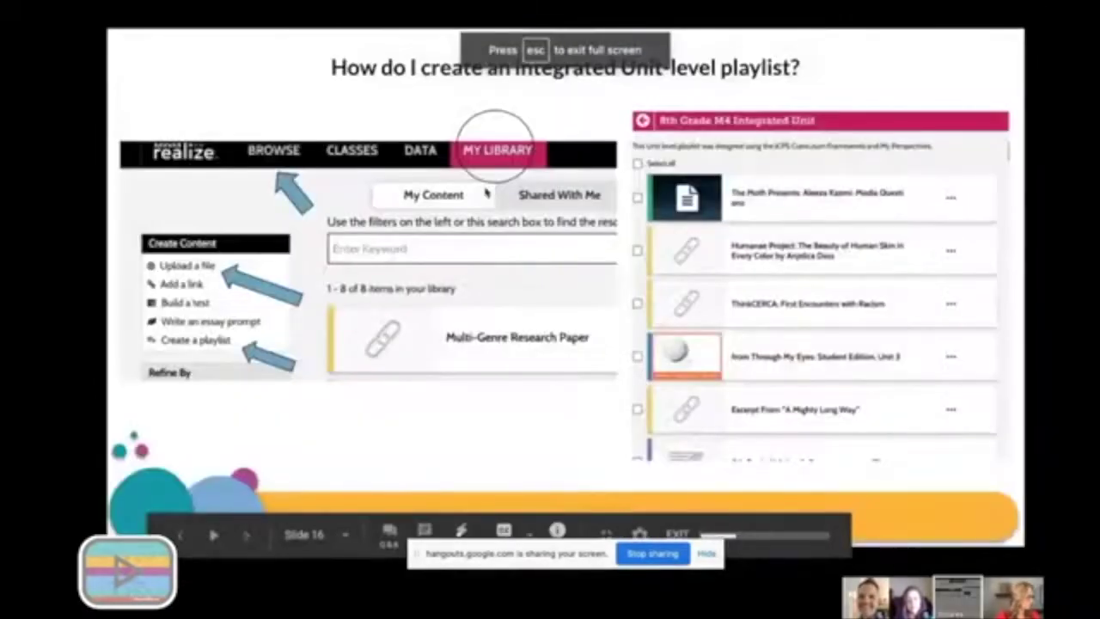
{"action": "key", "text": "Right"}
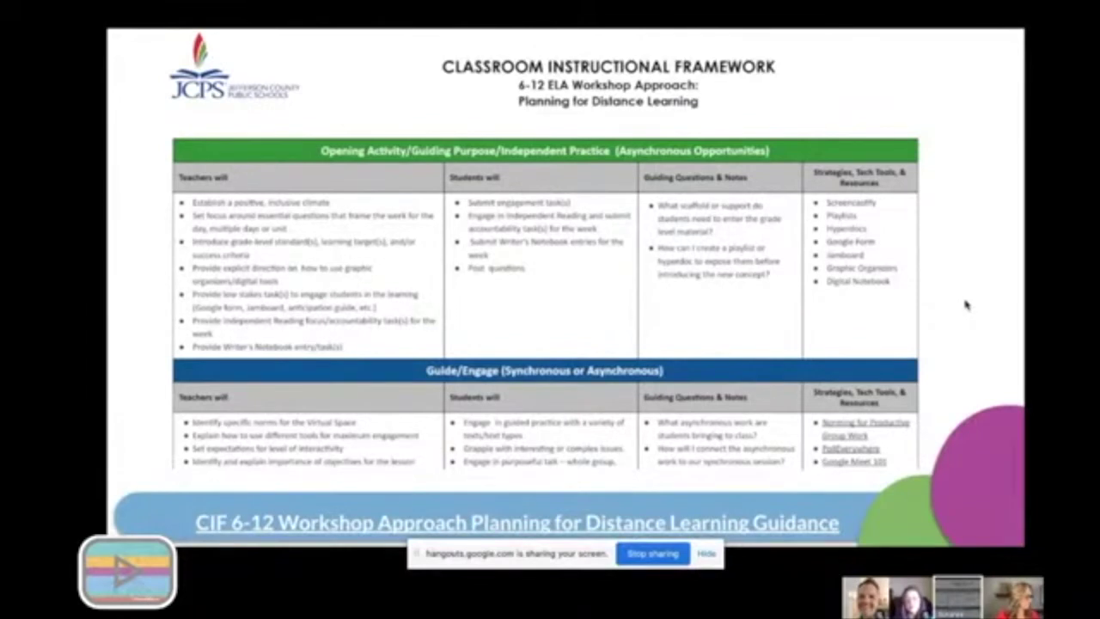
{"action": "key", "text": "Right"}
{"action": "key", "text": "Right"}
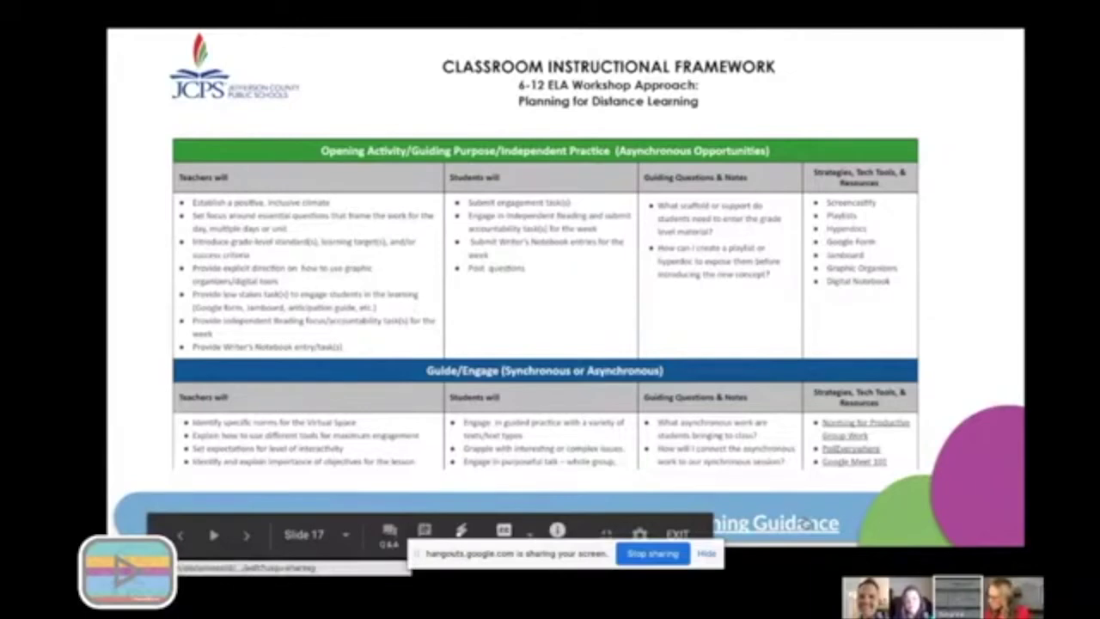
Step: Open the linked CIF 6-12 Workshop Approach guidance, look over its Opening Activity and Guide/Engage sections, and close the document
{"action": "left_click", "coordinate": [785, 525]}
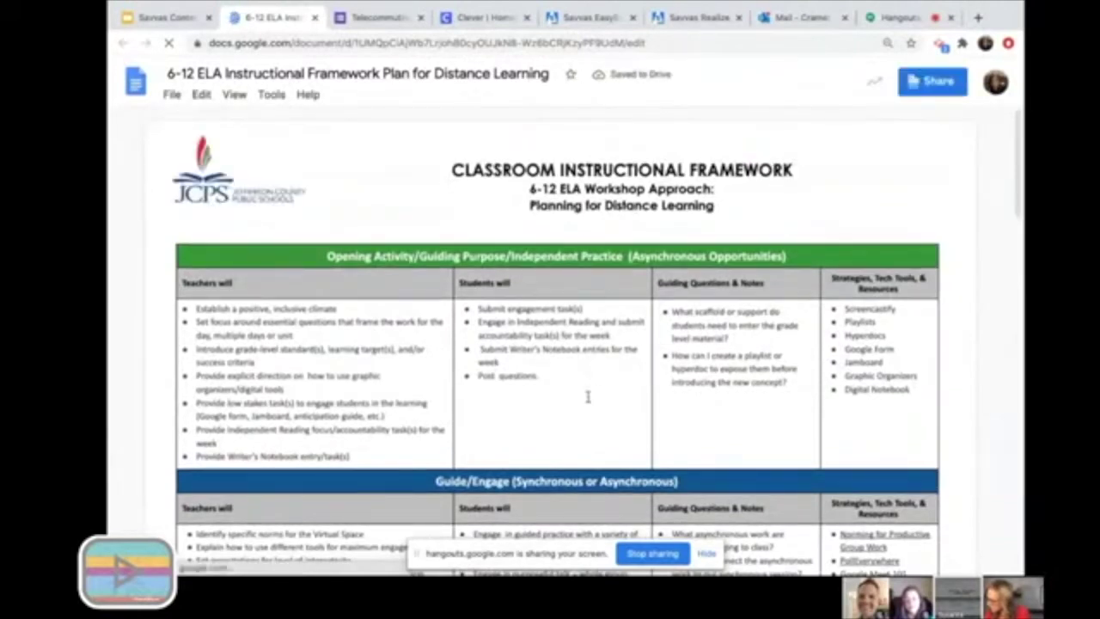
{"action": "scroll", "coordinate": [588, 397], "scroll_direction": "down", "scroll_amount": 2}
{"action": "scroll", "coordinate": [588, 396], "scroll_direction": "down", "scroll_amount": 1}
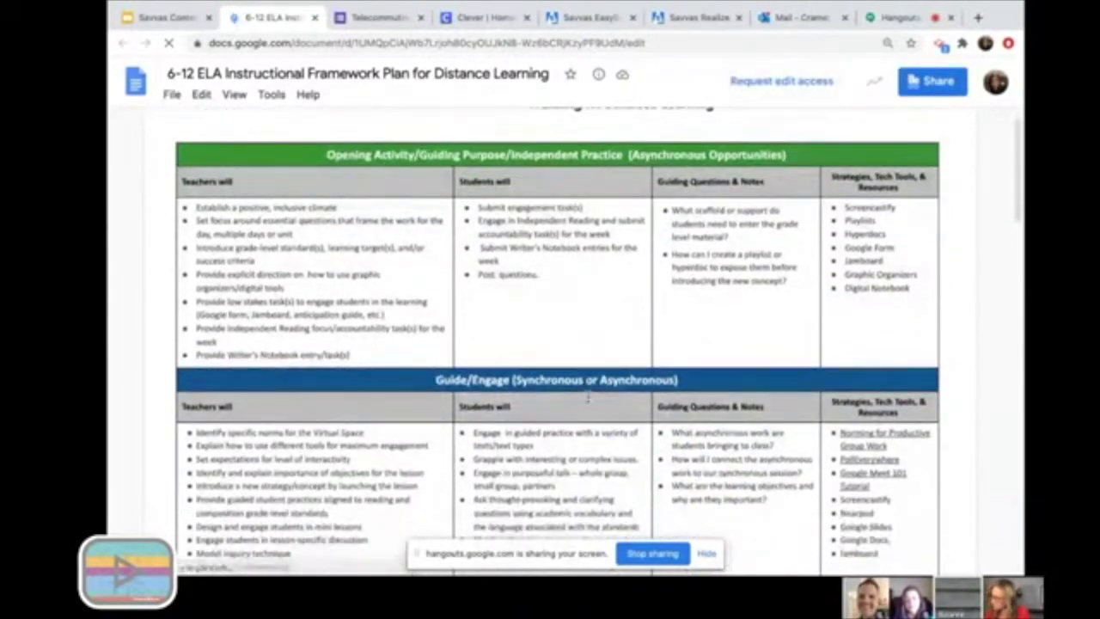
{"action": "scroll", "coordinate": [588, 396], "scroll_direction": "down", "scroll_amount": 2}
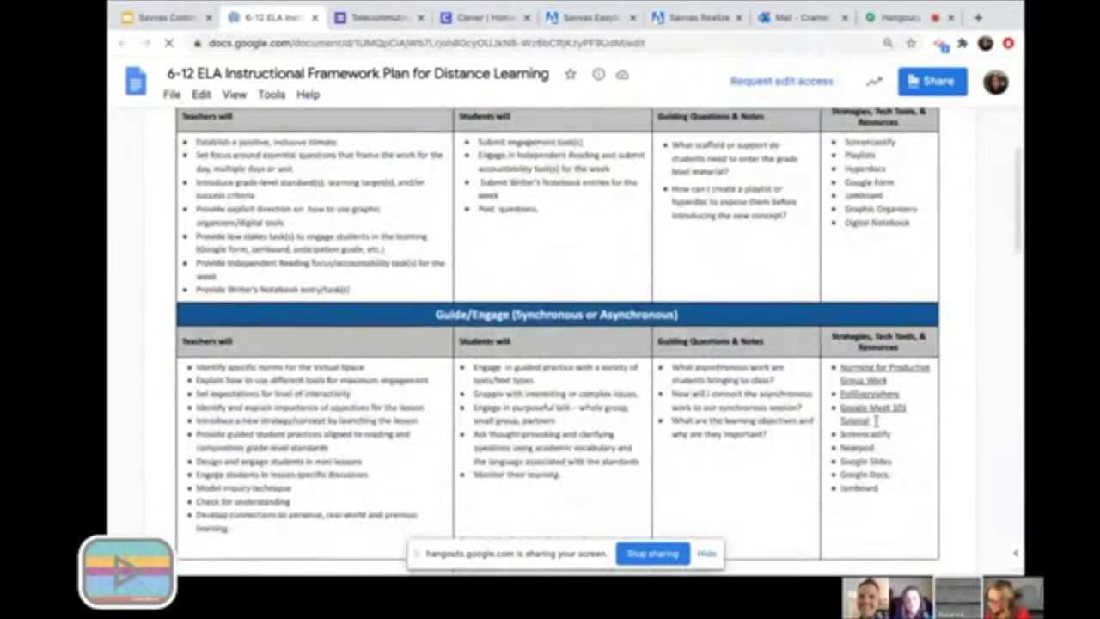
{"action": "scroll", "coordinate": [781, 501], "scroll_direction": "down", "scroll_amount": 2}
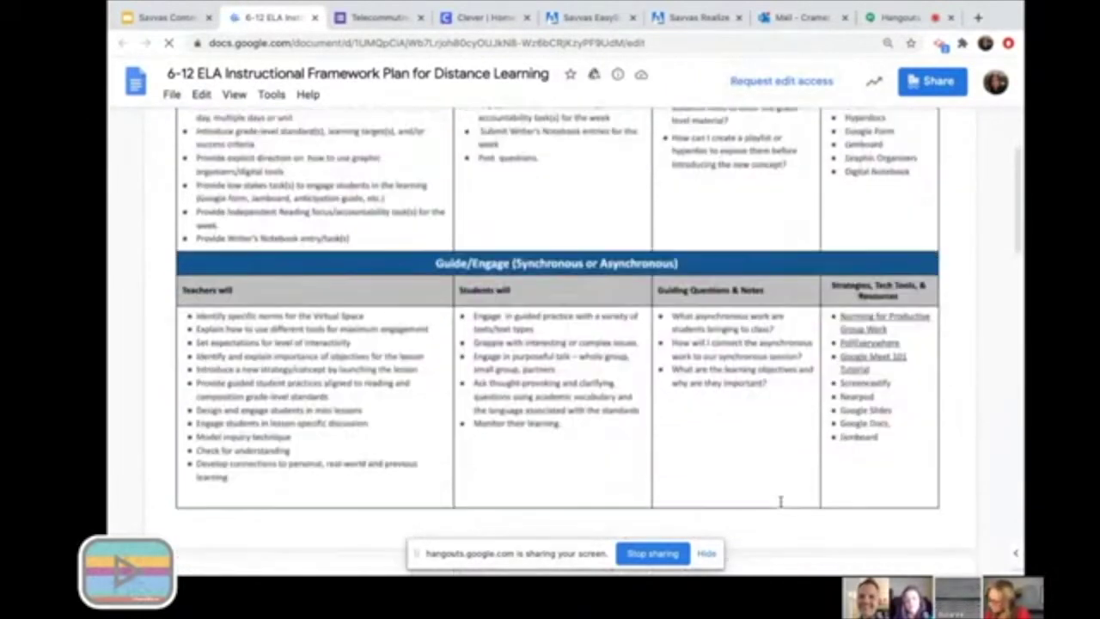
{"action": "scroll", "coordinate": [780, 501], "scroll_direction": "up", "scroll_amount": 5}
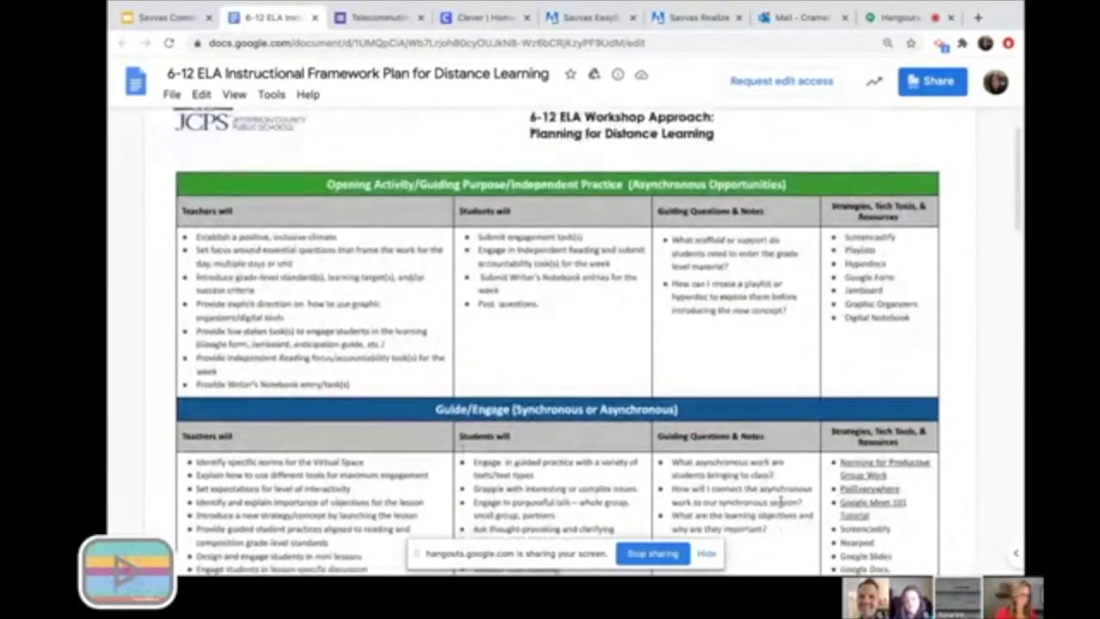
{"action": "scroll", "coordinate": [780, 502], "scroll_direction": "up", "scroll_amount": 1}
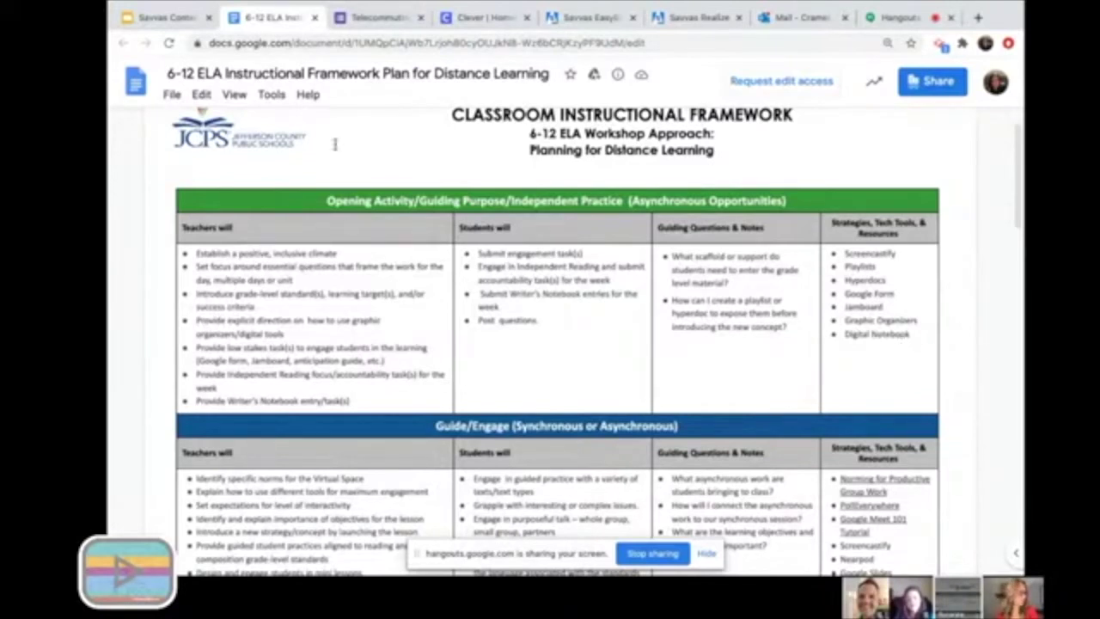
{"action": "left_click", "coordinate": [314, 19]}
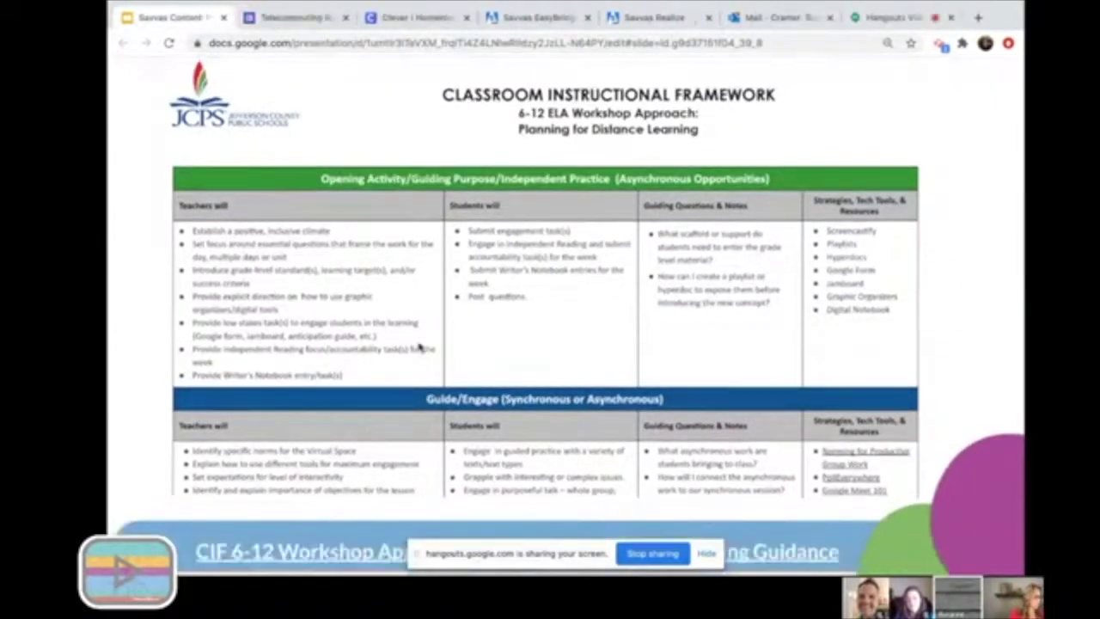